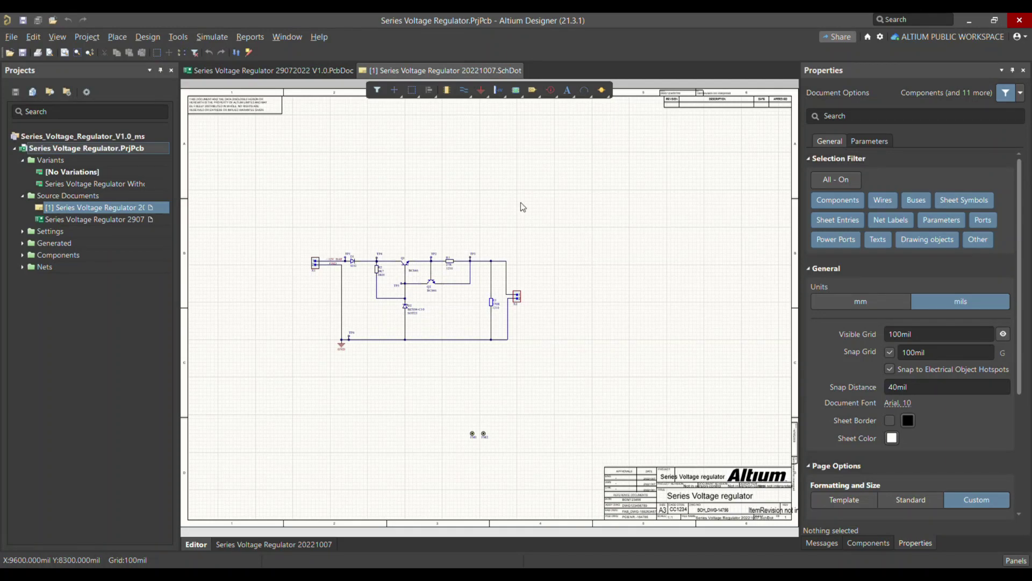
Open the Series Voltage Regulator PCB document and examine fiducial markers FM1 and FM2 on the board.
left_click(308, 72)
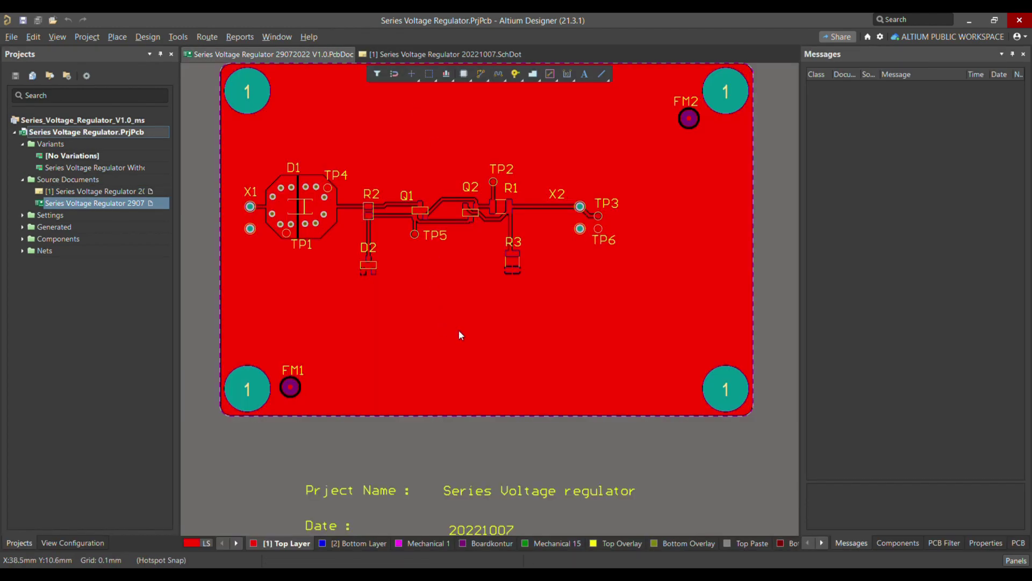
scroll(454, 254, "up", 1)
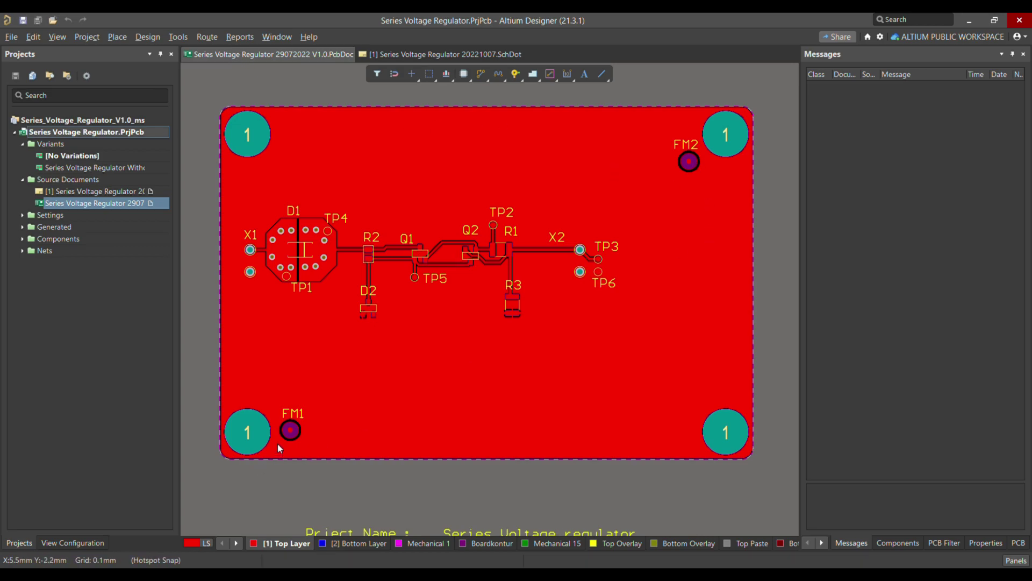
right_click_drag(694, 163, 700, 160)
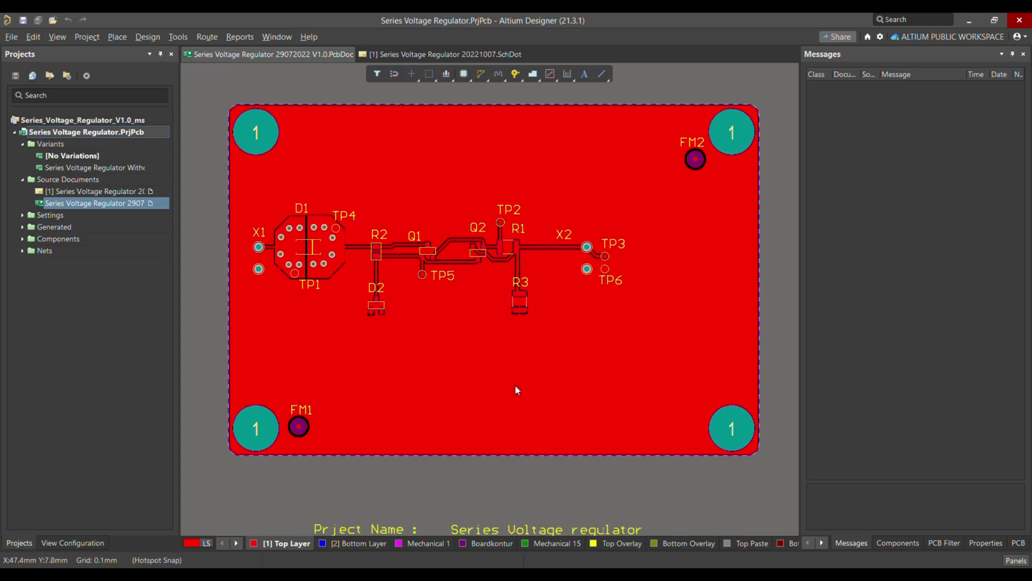
scroll(337, 428, "up", 1, "ctrl")
scroll(336, 429, "down", 1, "ctrl")
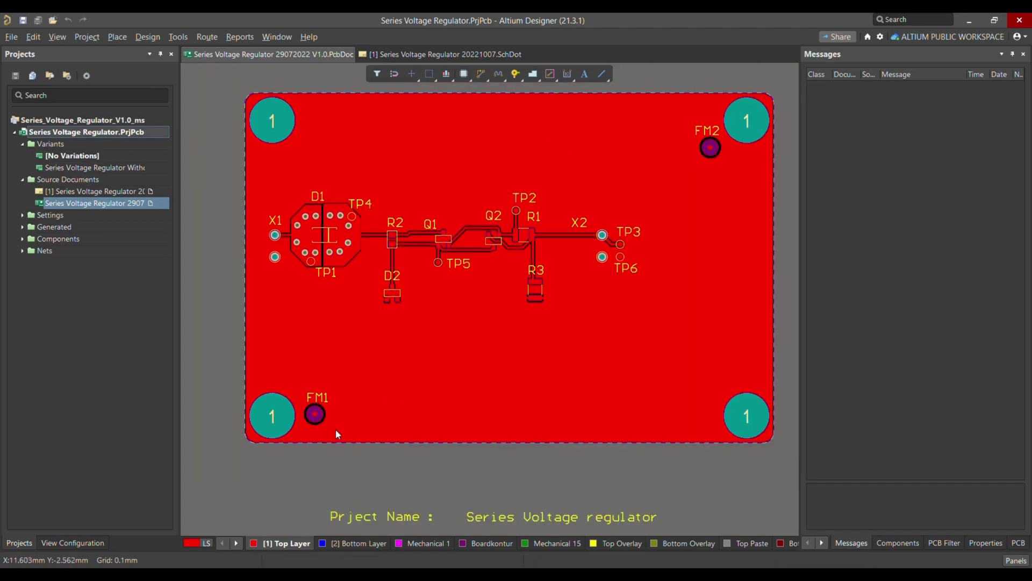
scroll(333, 411, "up", 3, "ctrl")
scroll(341, 391, "down", 3, "ctrl")
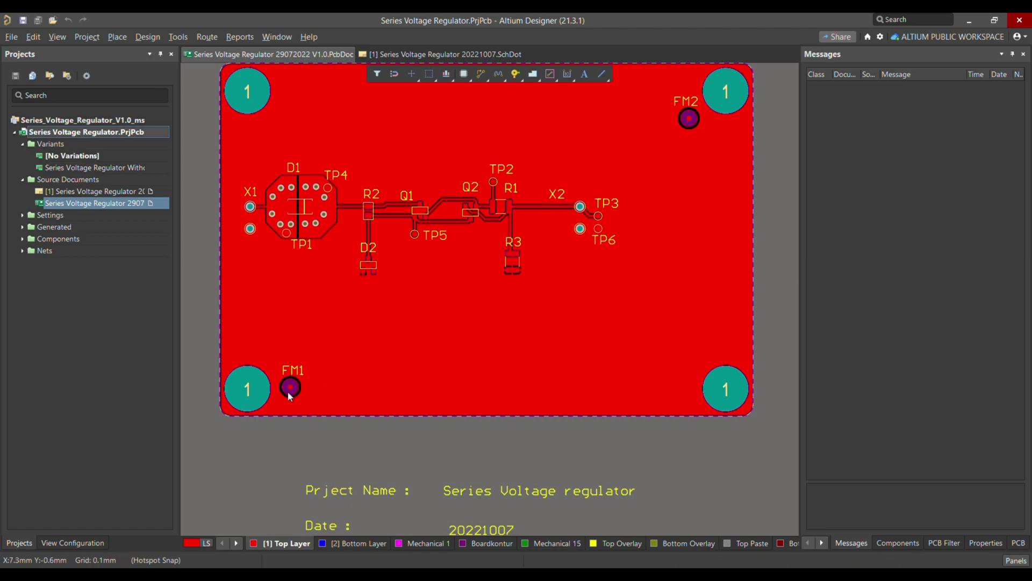
scroll(291, 385, "up", 4, "ctrl")
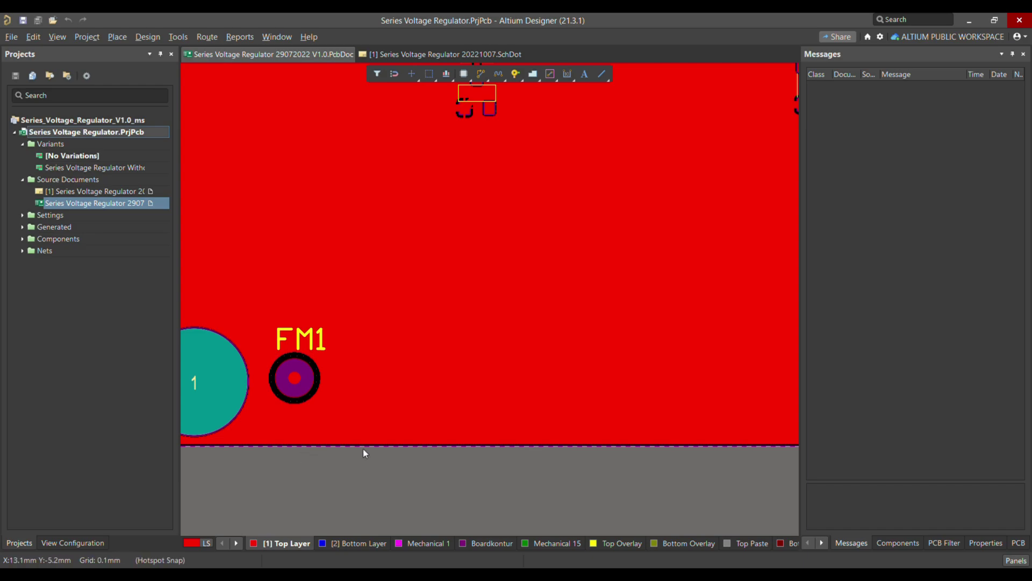
Display only the Keep-Out Layer in single-layer mode and examine the keep-out outline around the board.
left_click(237, 543)
left_click(236, 543)
left_click(237, 543)
left_click(237, 543)
left_click(237, 543)
left_click(237, 543)
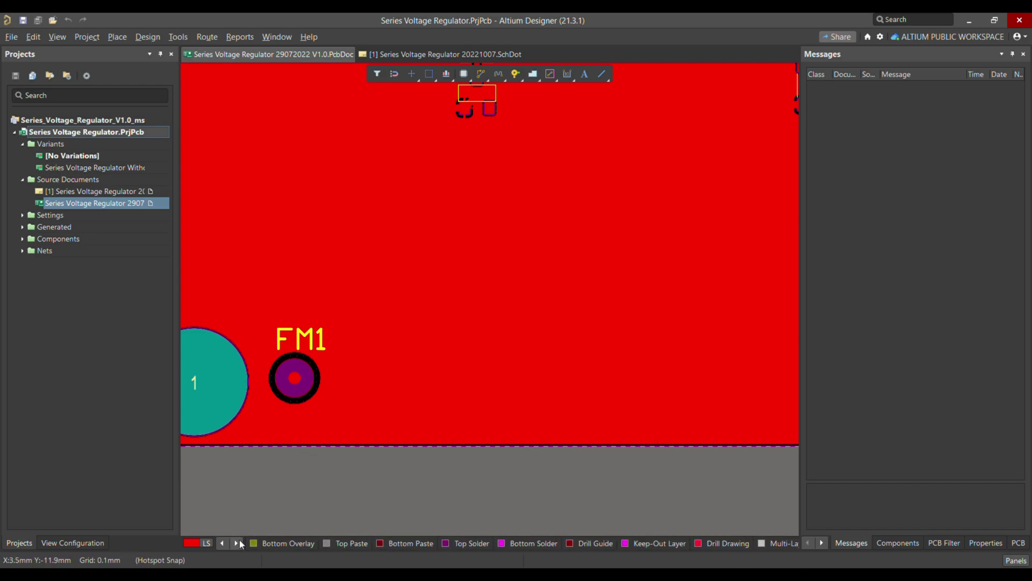
left_click(654, 543)
key("shift+s")
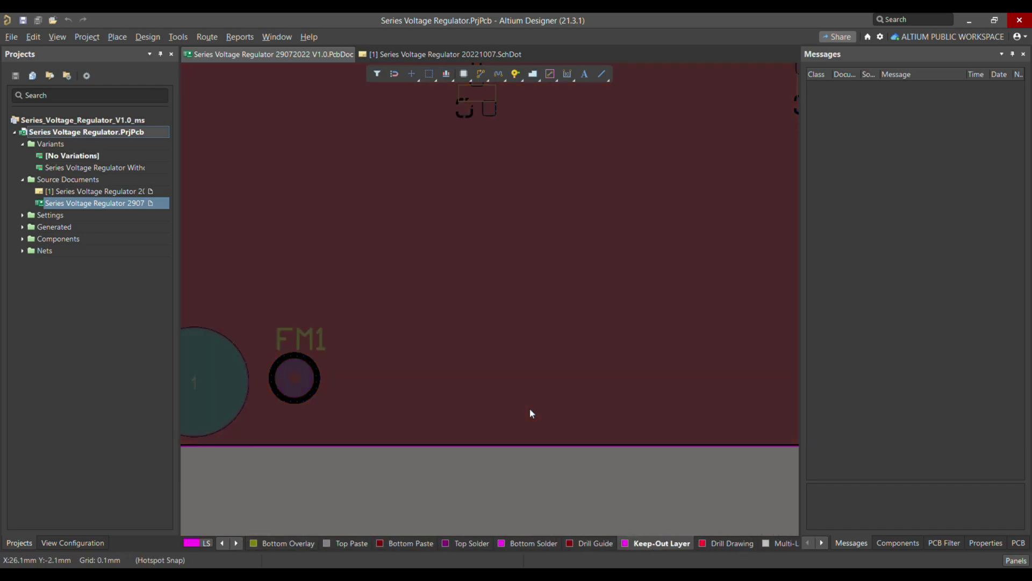
scroll(500, 409, "down", 3, "ctrl")
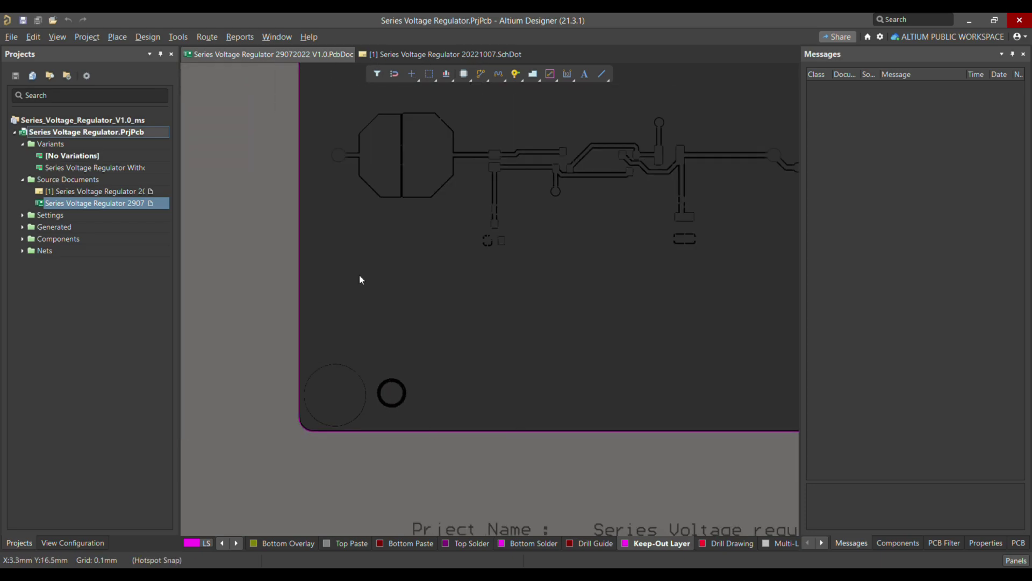
scroll(269, 321, "down", 3, "ctrl")
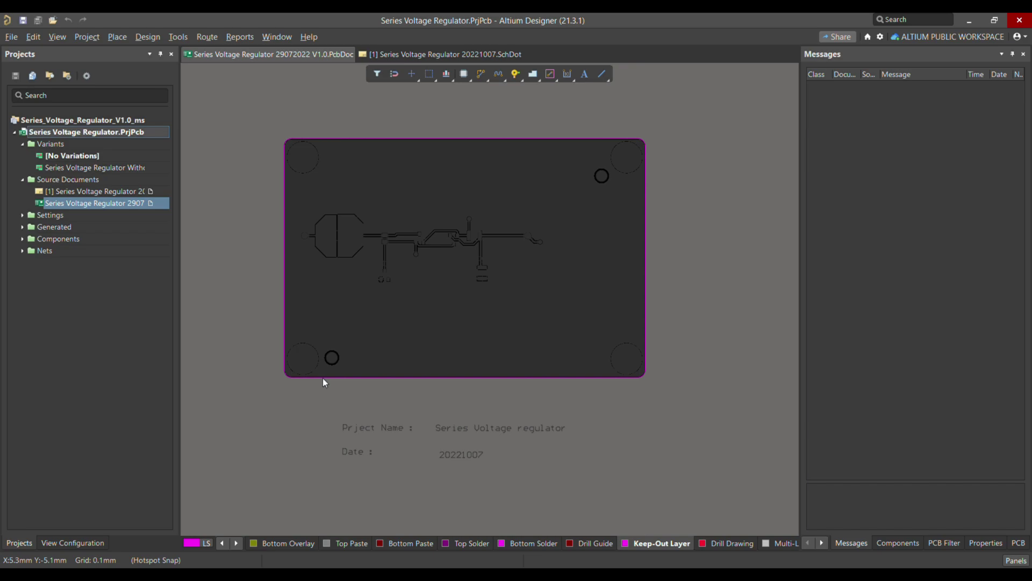
Make the Top Layer active and examine the copper polygon's clearance around fiducial FM1 and the nearby mounting hole.
scroll(323, 378, "up", 3, "ctrl")
left_click(222, 543)
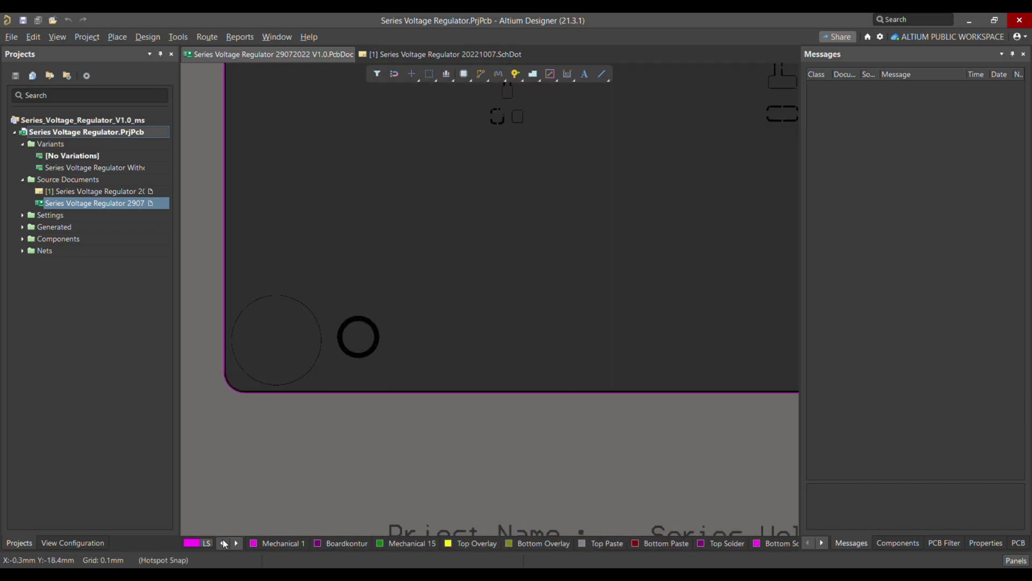
left_click(222, 543)
left_click(279, 543)
left_click(408, 322)
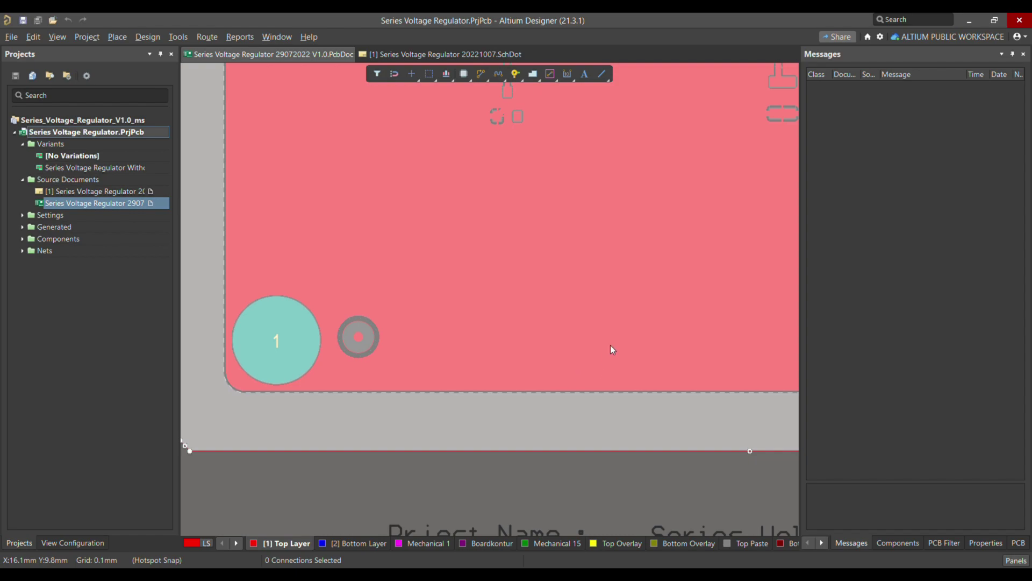
left_click(369, 263)
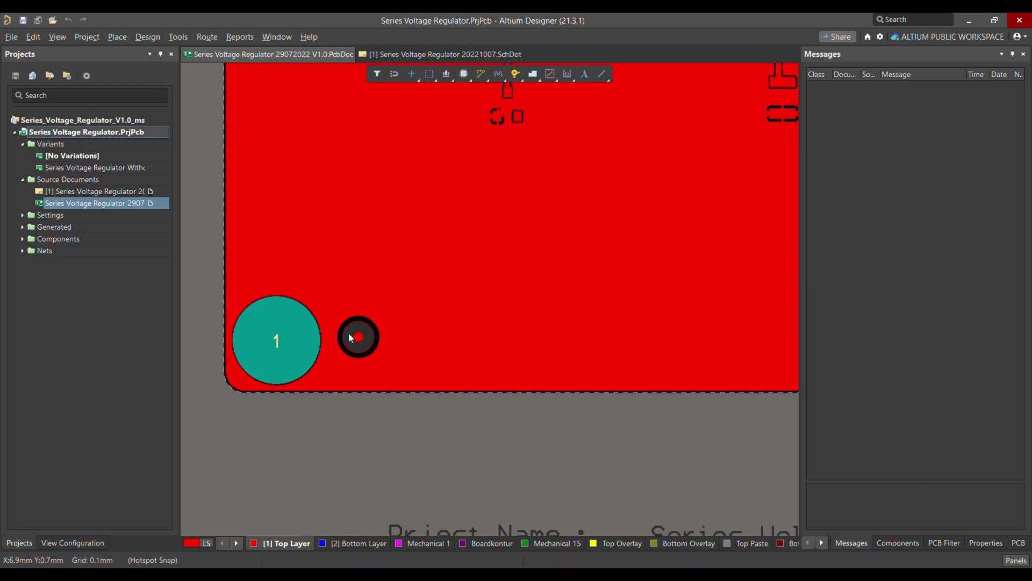
scroll(352, 338, "down", 3, "ctrl")
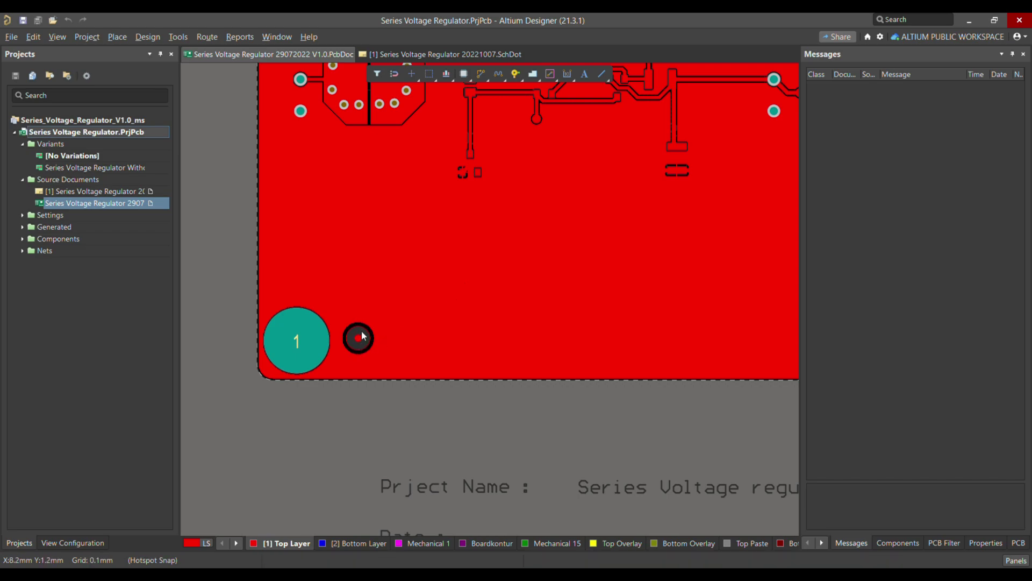
scroll(362, 336, "up", 1)
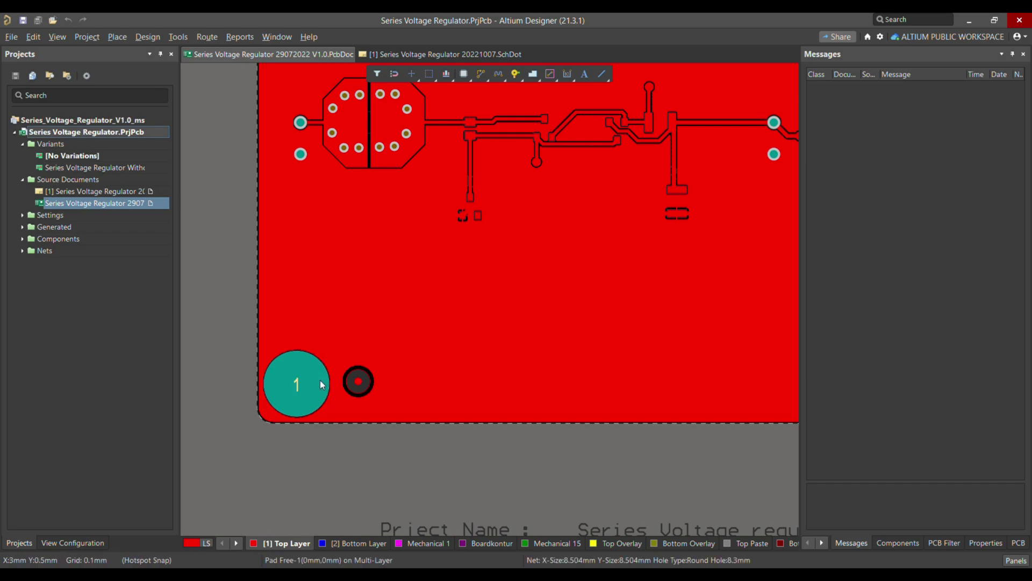
key("ctrl+Page_Down")
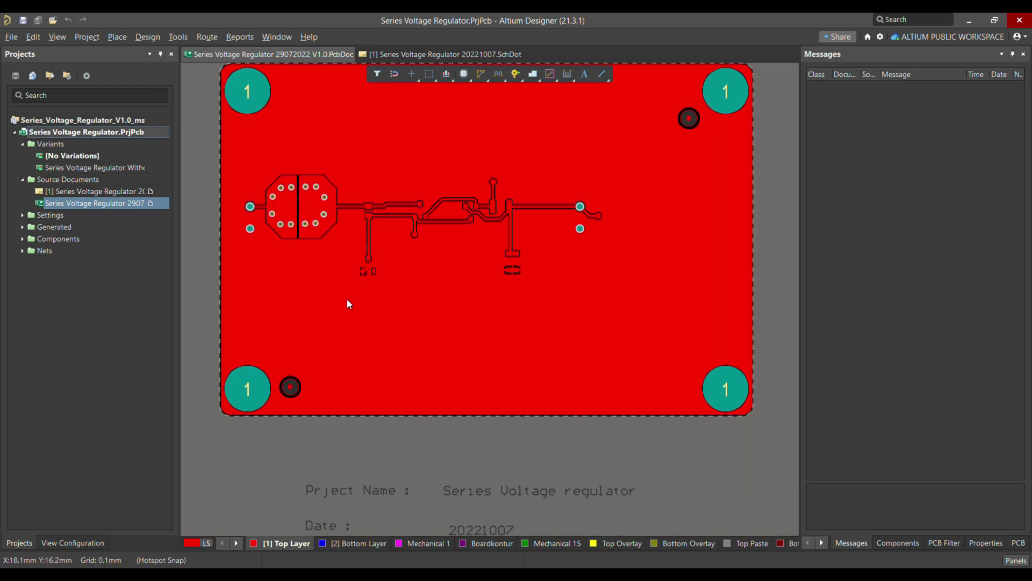
scroll(204, 343, "up", 1, "ctrl")
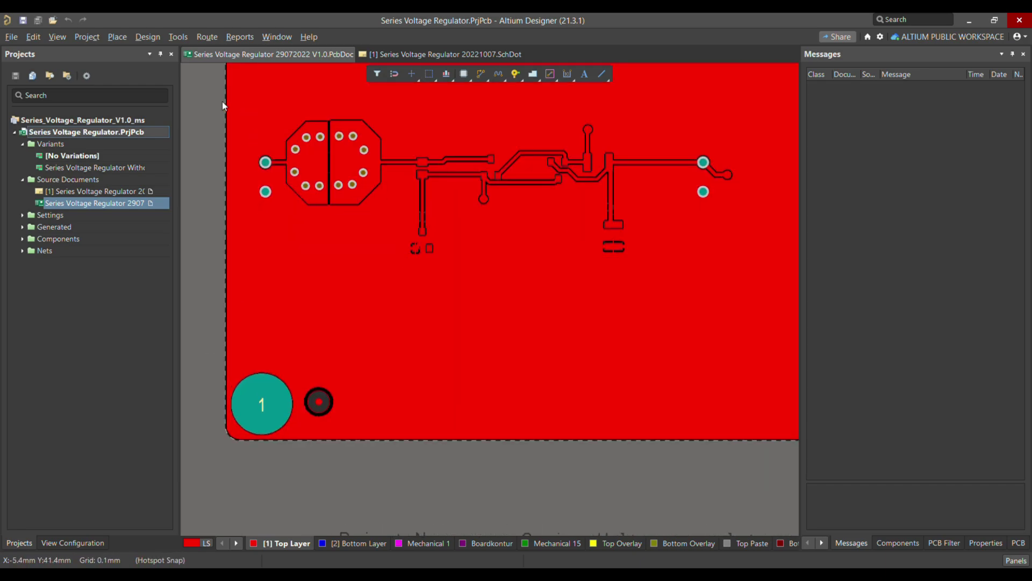
Open the object classes and review the members of the FIDUCIALS component class.
left_click(147, 37)
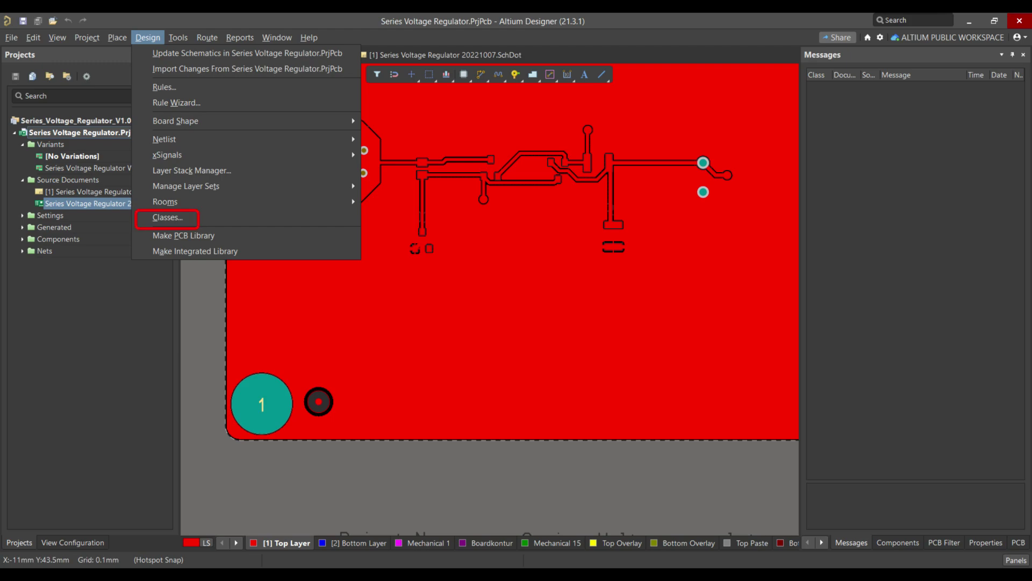
key("c")
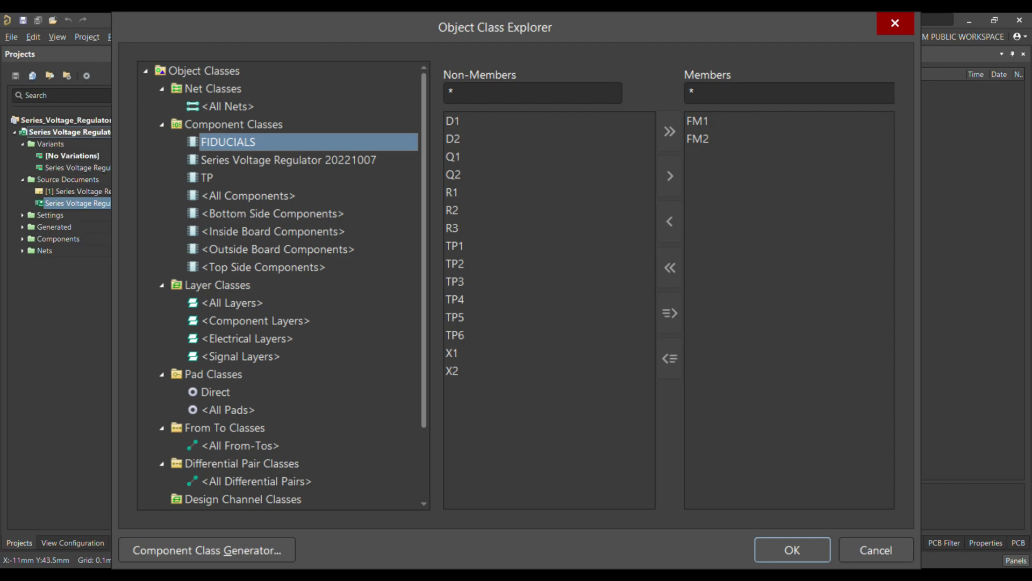
right_click(257, 142)
key("Return")
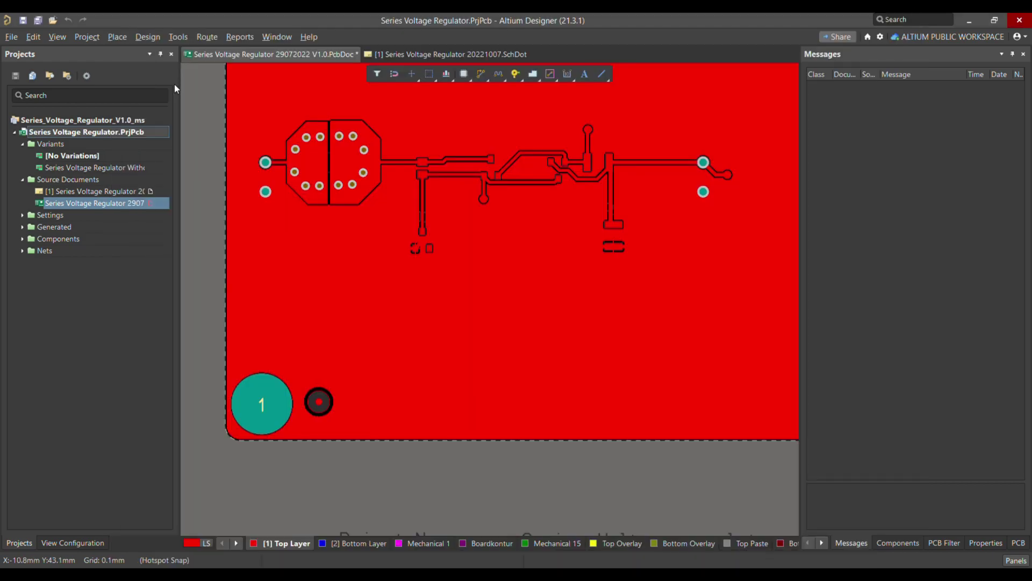
Open the PCB design rules and bring up the rule commands for the Clearance_Fundicial_Marker_Keepout clearance rule.
left_click(148, 38)
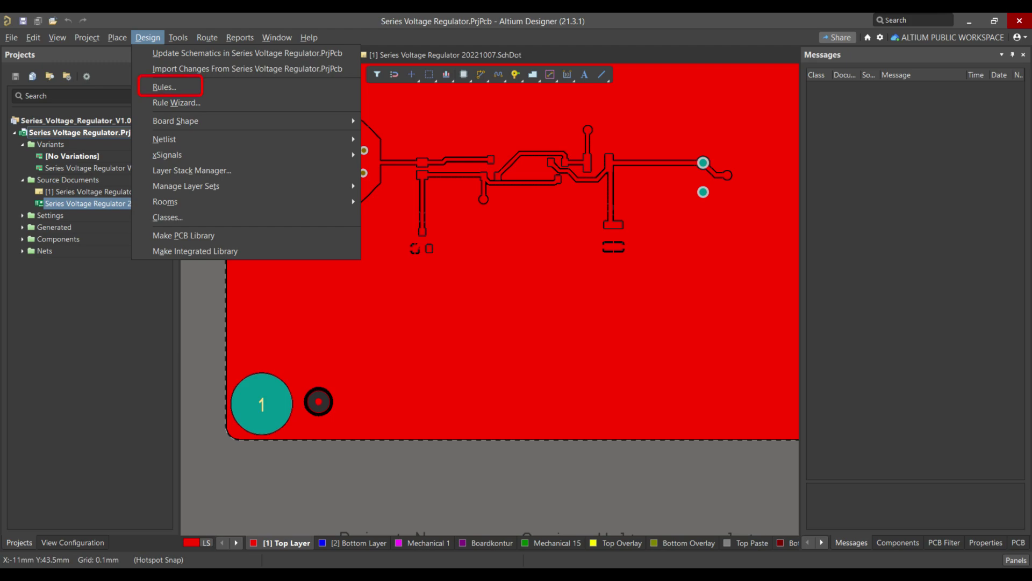
left_click(164, 86)
right_click(292, 144)
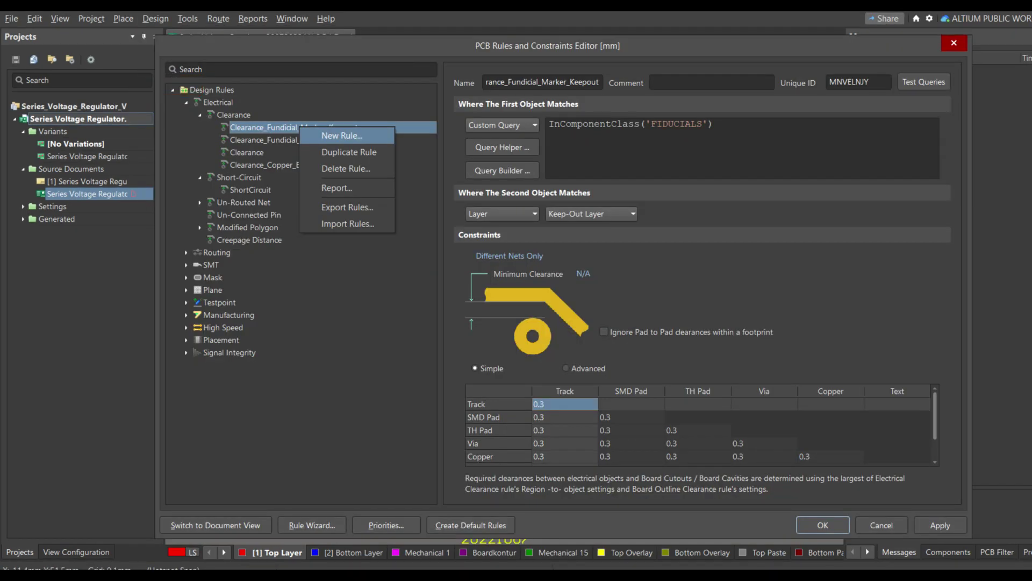
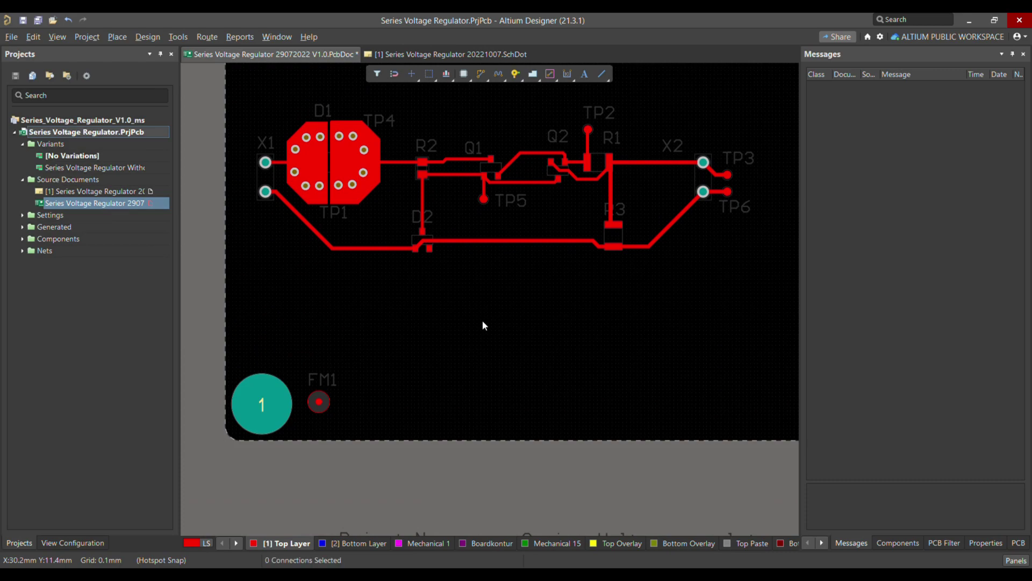
Isolate the Keep-Out Layer in single-layer mode and inspect the keep-out track along the board edge below FM1.
scroll(500, 299, "down", 1, "ctrl")
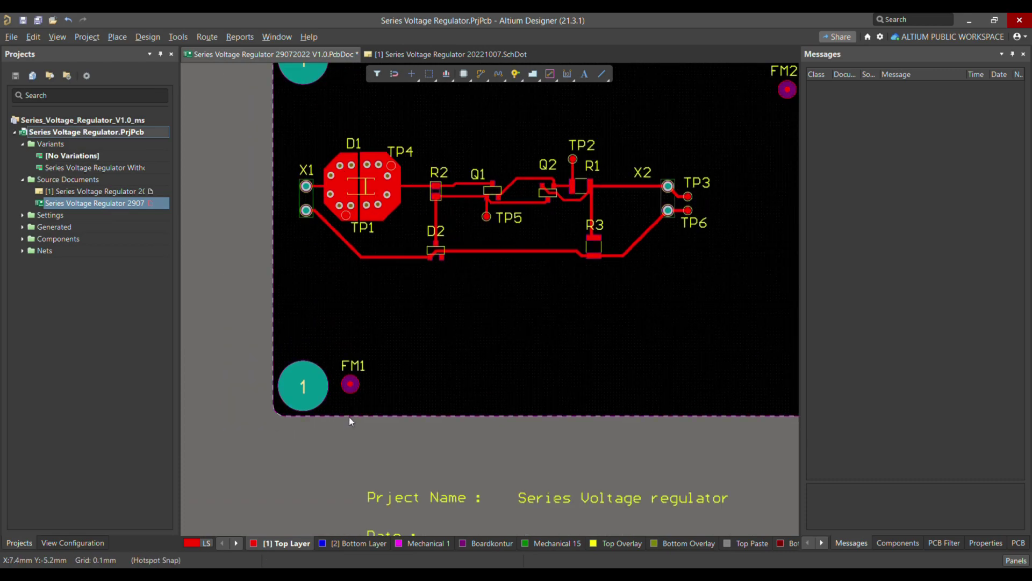
scroll(350, 392, "up", 1, "ctrl")
scroll(351, 397, "up", 1, "ctrl")
scroll(387, 371, "down", 1)
scroll(369, 388, "up", 1, "ctrl")
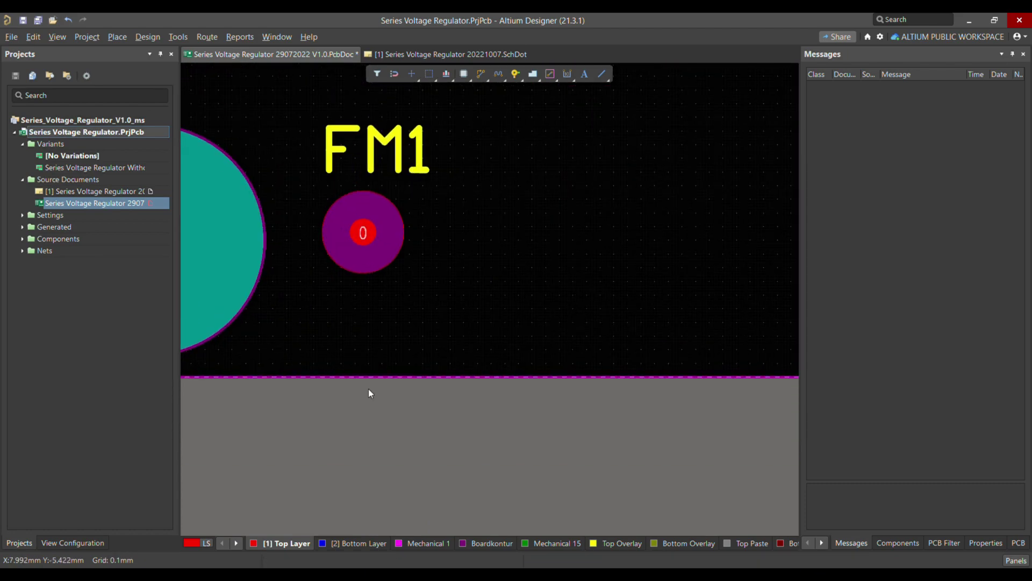
left_click(237, 542)
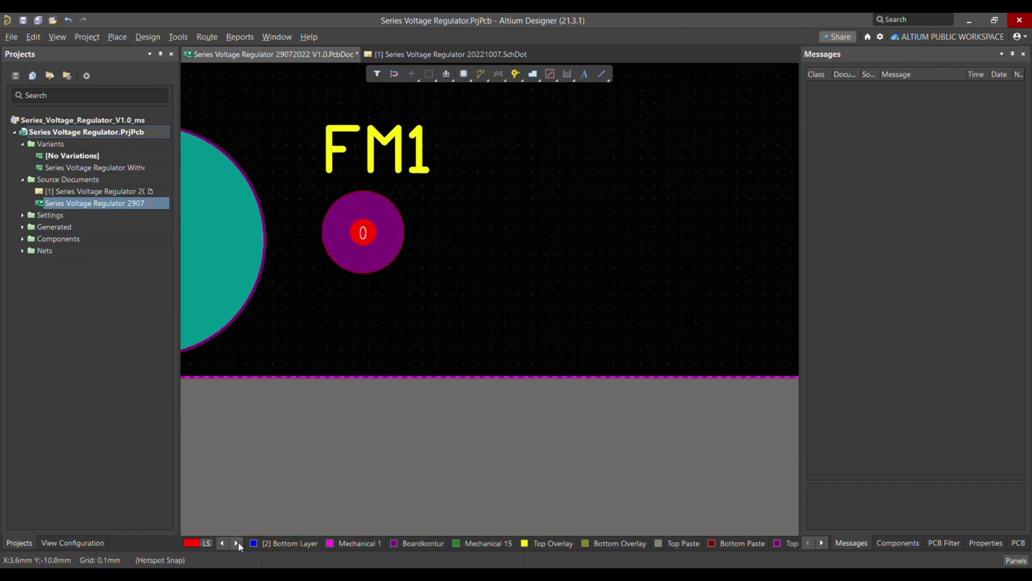
left_click(236, 543)
left_click(237, 541)
left_click(237, 541)
left_click(237, 541)
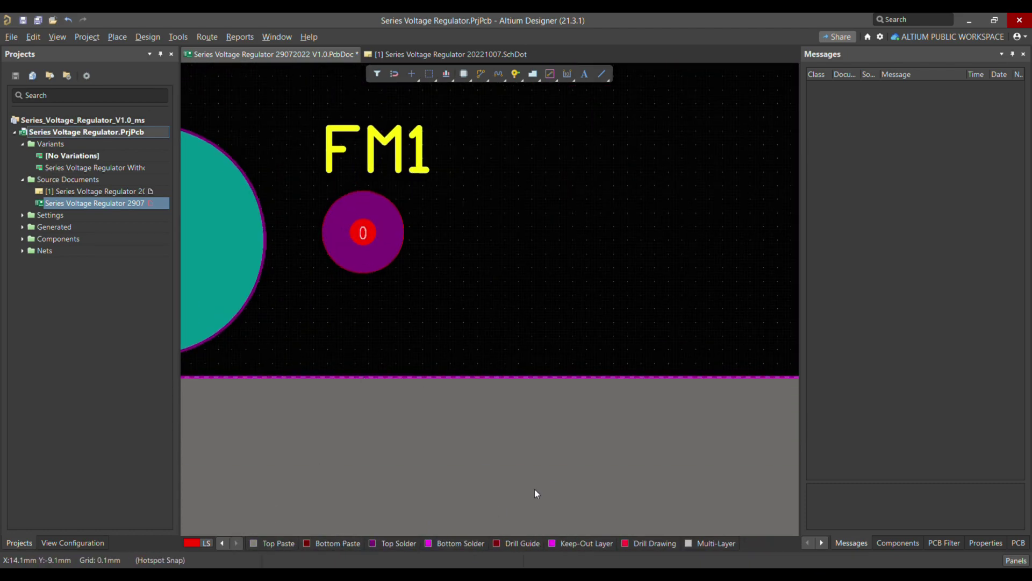
left_click(574, 544)
key("shift+s")
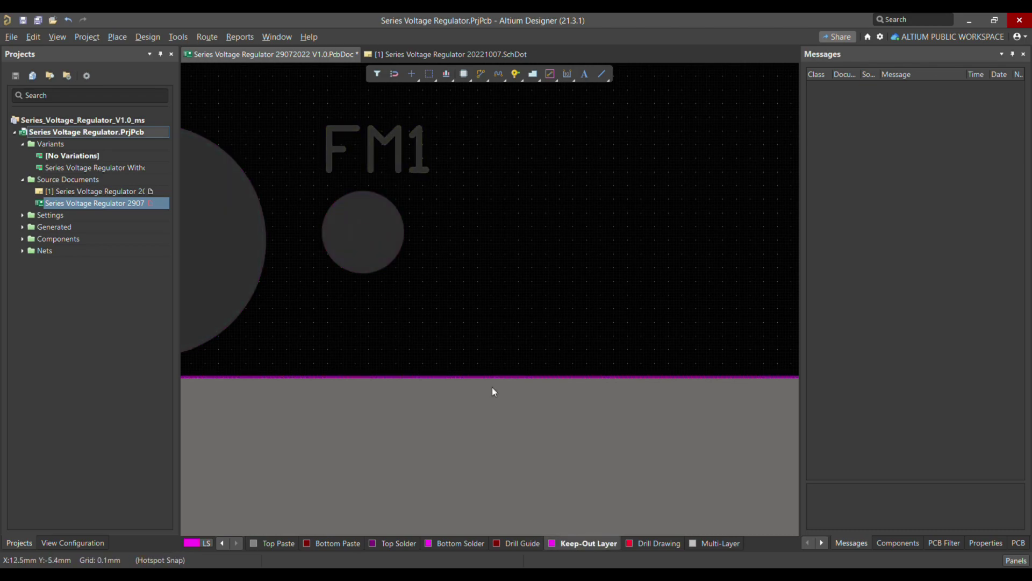
scroll(546, 382, "up", 2, "ctrl")
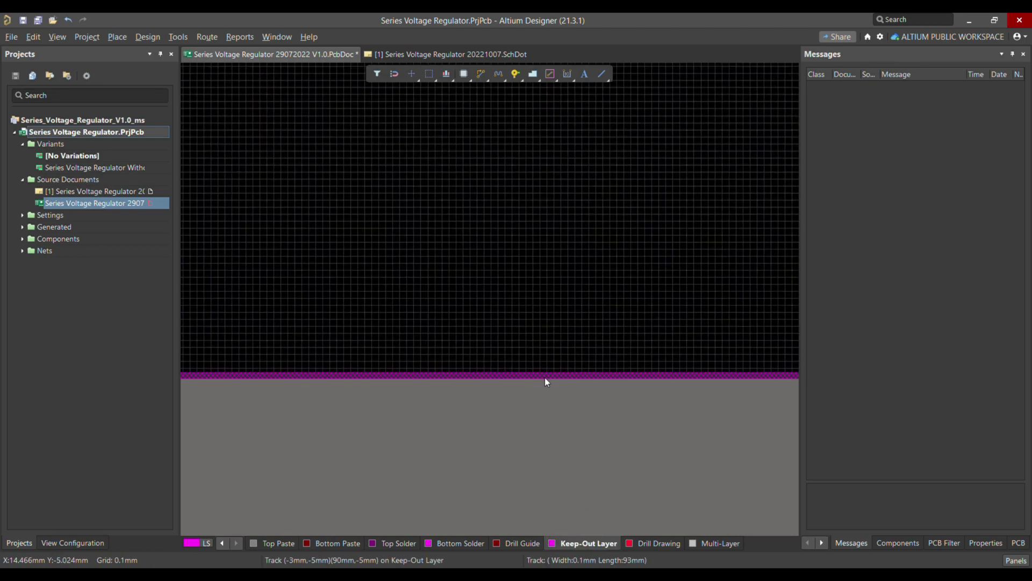
scroll(538, 384, "down", 4, "ctrl")
scroll(528, 388, "down", 3, "ctrl")
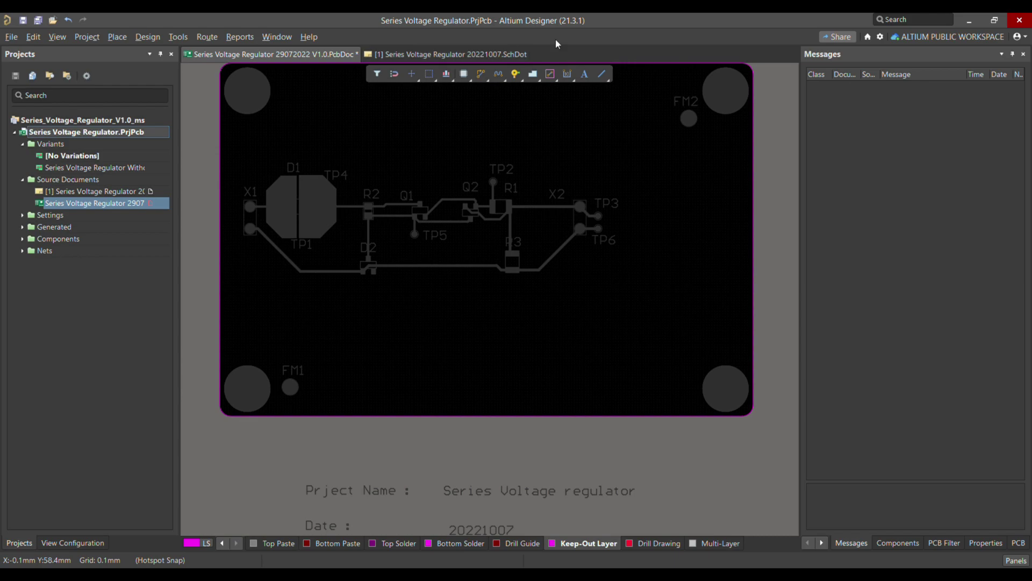
Show all layers again and examine fiducial FM1's spacing from the mounting hole and board edge.
left_click(222, 543)
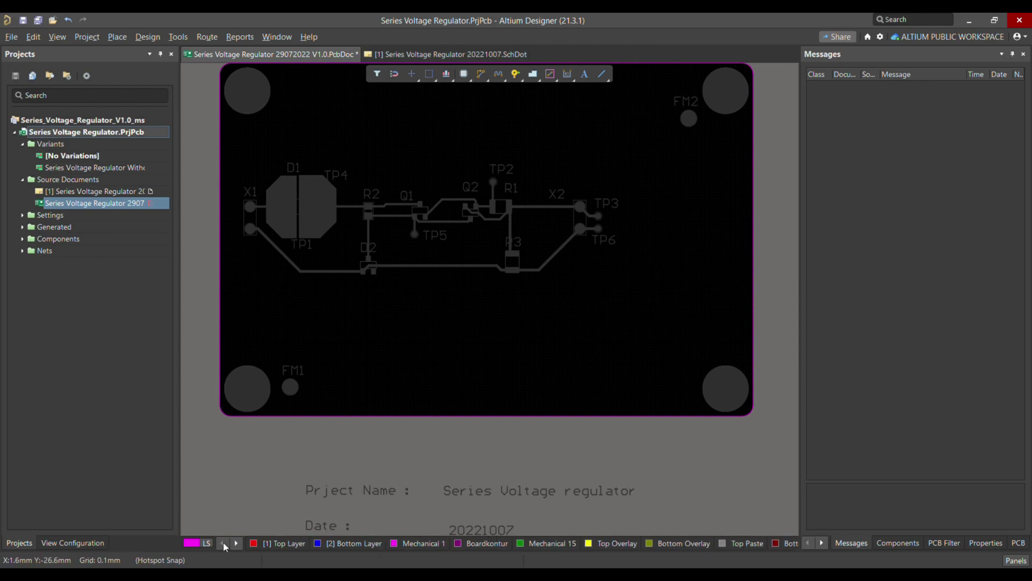
scroll(436, 417, "up", 2, "ctrl")
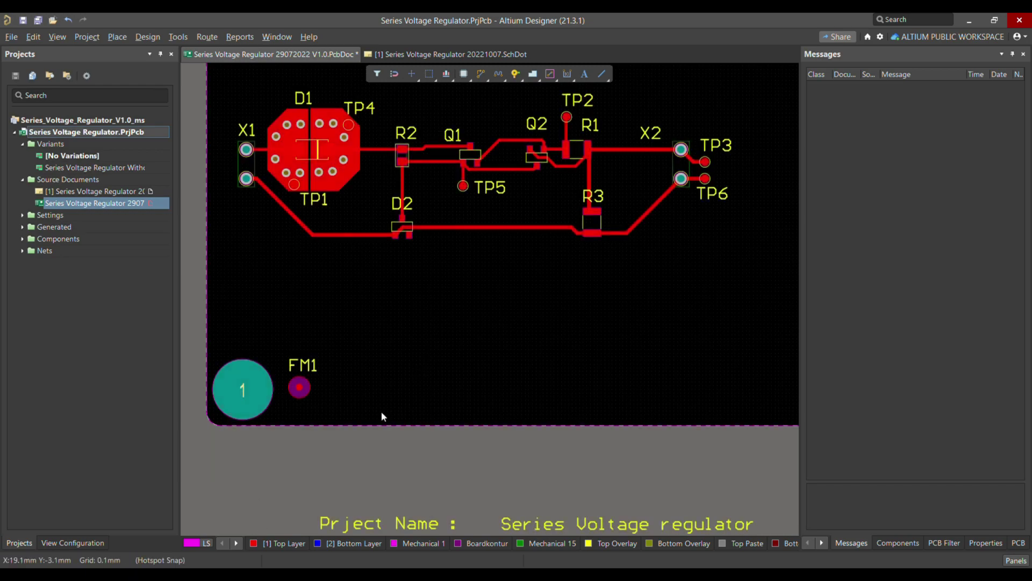
scroll(376, 361, "down", 1, "ctrl")
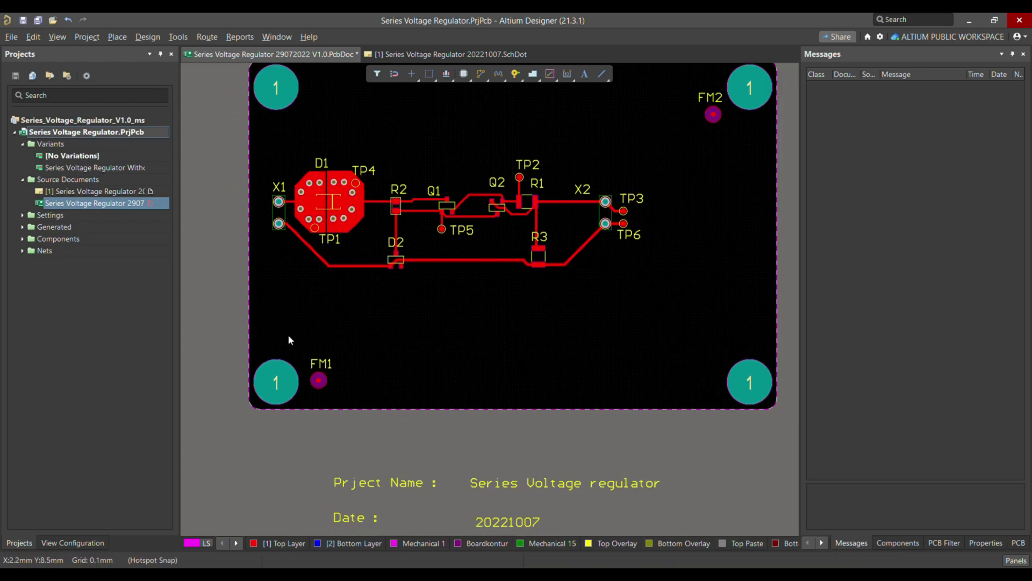
scroll(301, 389, "up", 1, "ctrl")
scroll(302, 386, "up", 1, "ctrl")
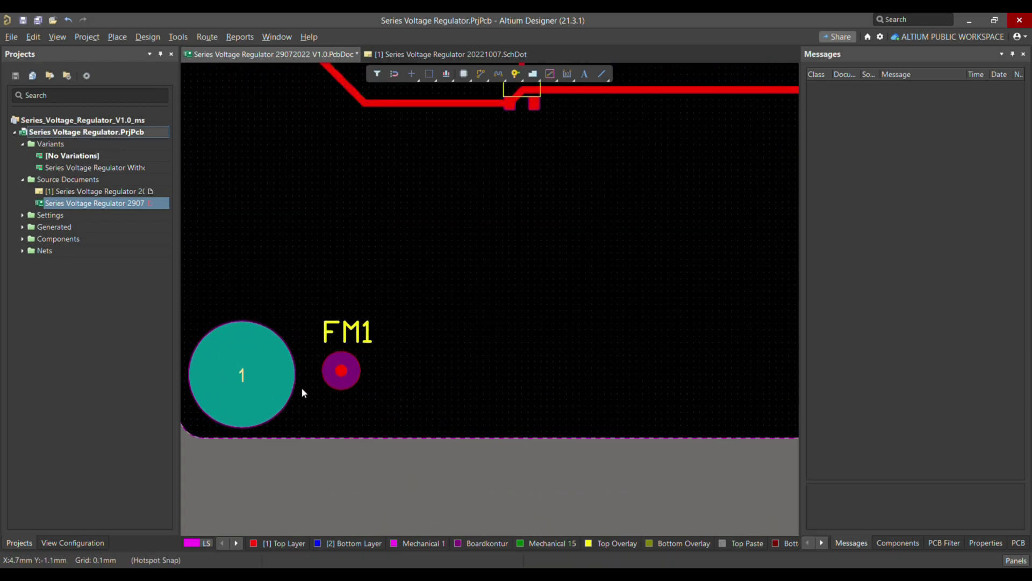
scroll(331, 396, "down", 2, "ctrl")
scroll(331, 396, "down", 1, "ctrl")
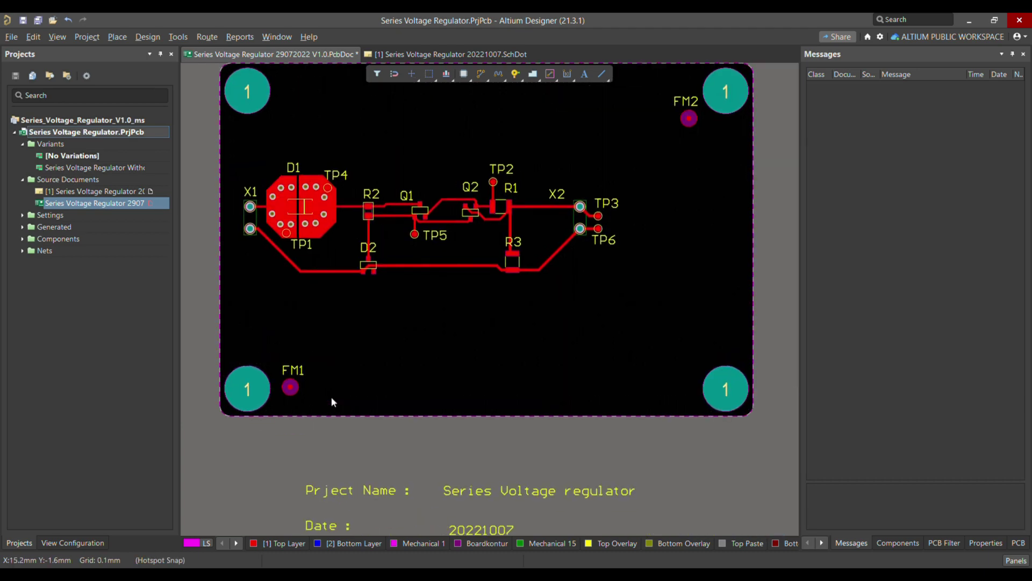
Open the view configuration and review the board's layer list and layer visibility.
left_click(76, 543)
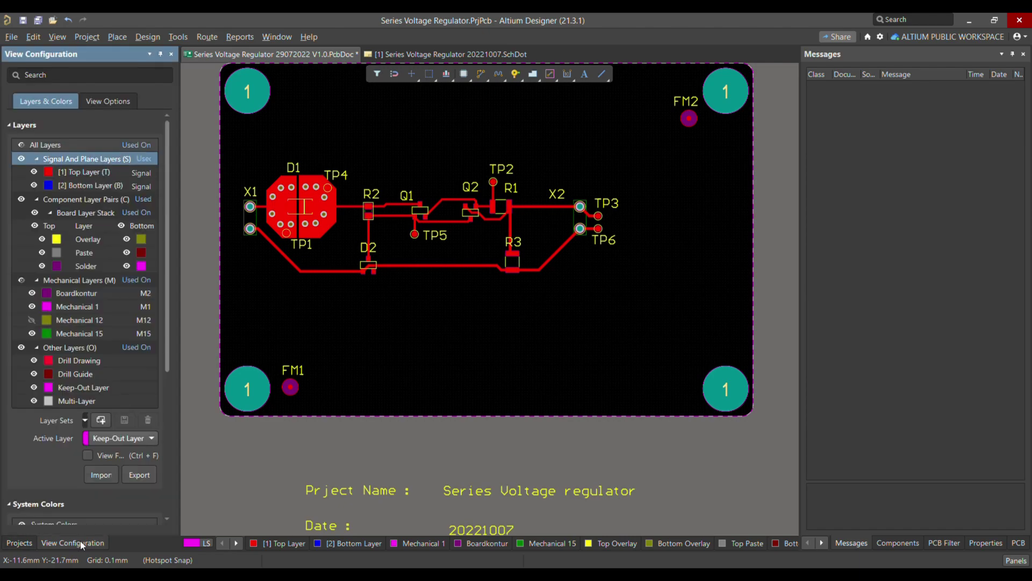
scroll(155, 291, "down", 2)
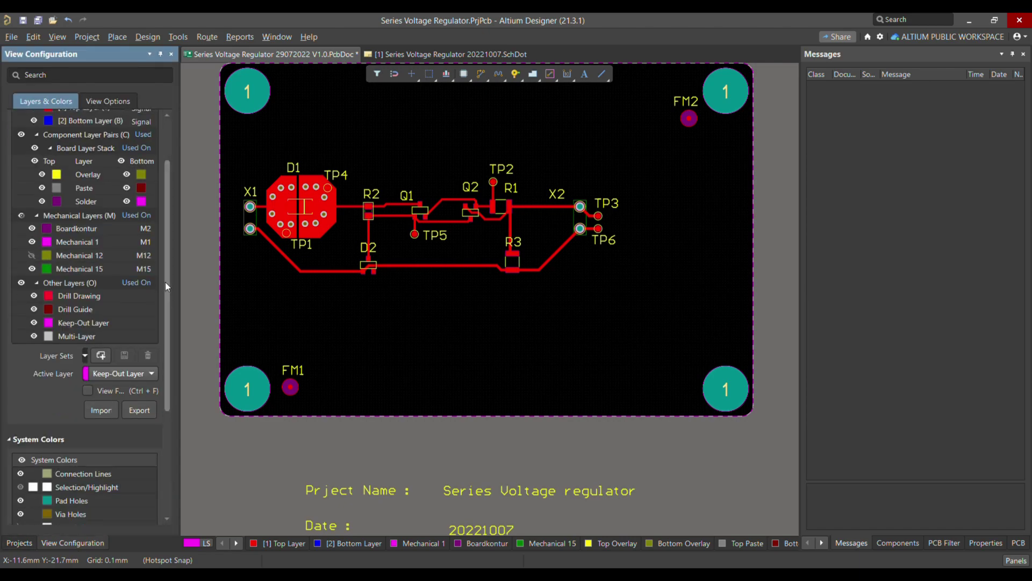
scroll(167, 305, "up", 1)
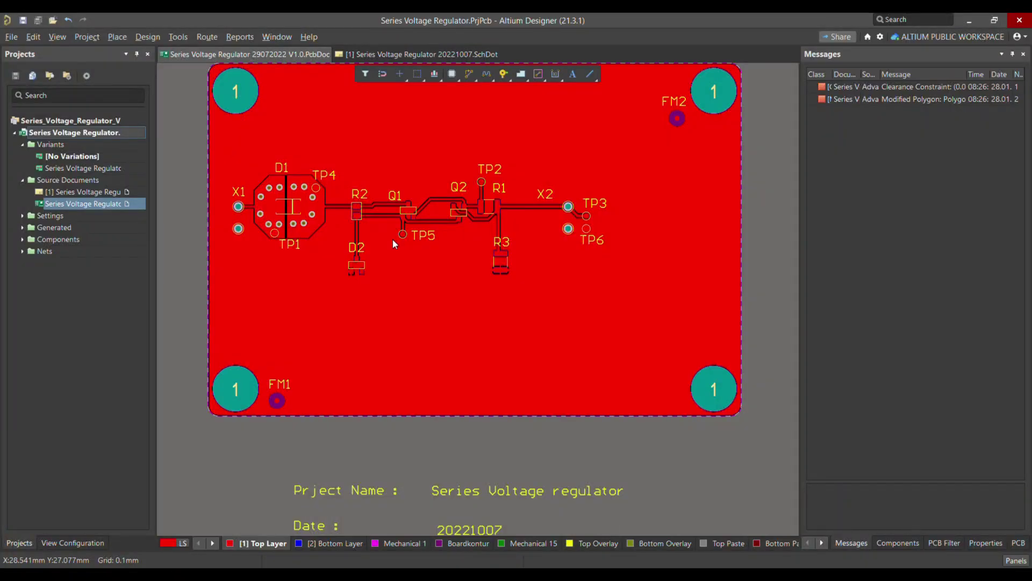
Move fiducial marker FM1 down so that it overlaps the board edge.
scroll(265, 386, "down", 1, "ctrl")
scroll(337, 376, "up", 4, "ctrl")
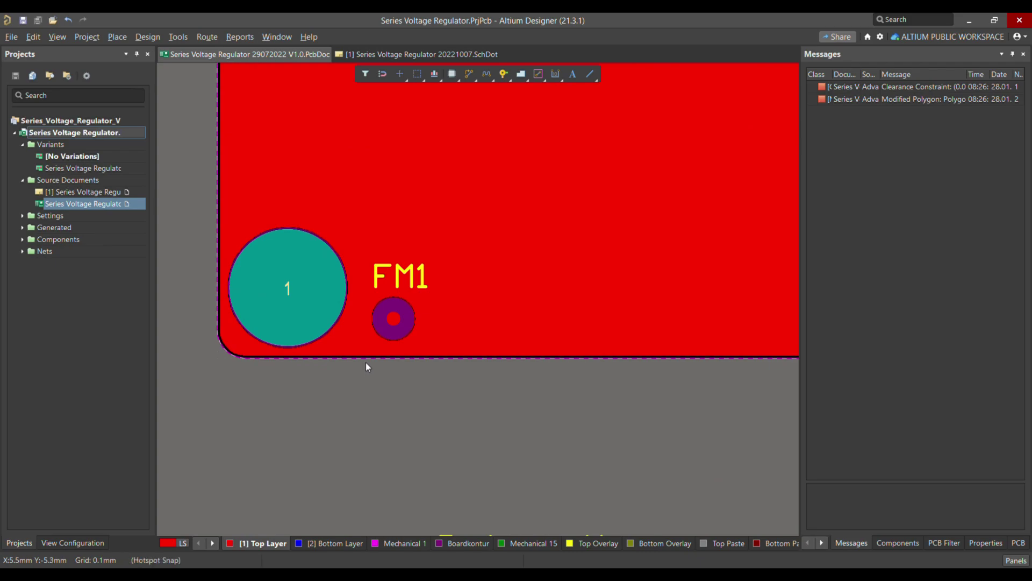
scroll(395, 309, "up", 2, "ctrl")
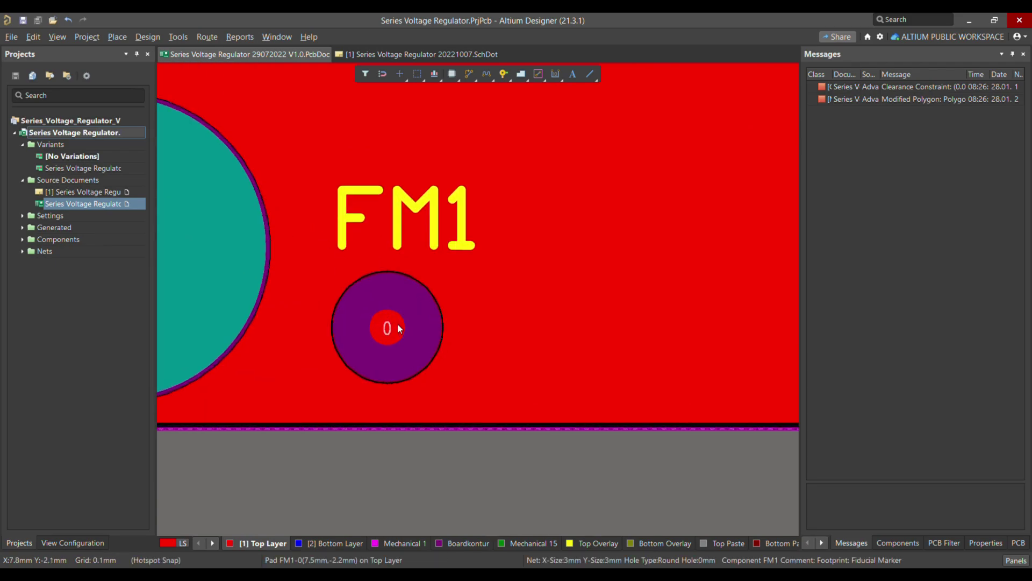
scroll(403, 372, "up", 2, "ctrl")
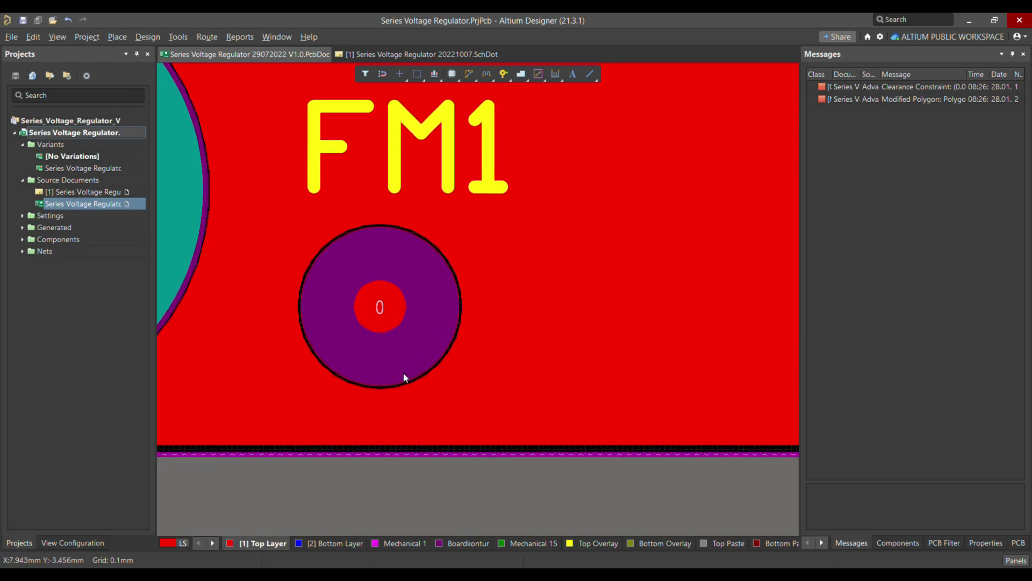
scroll(385, 329, "down", 2)
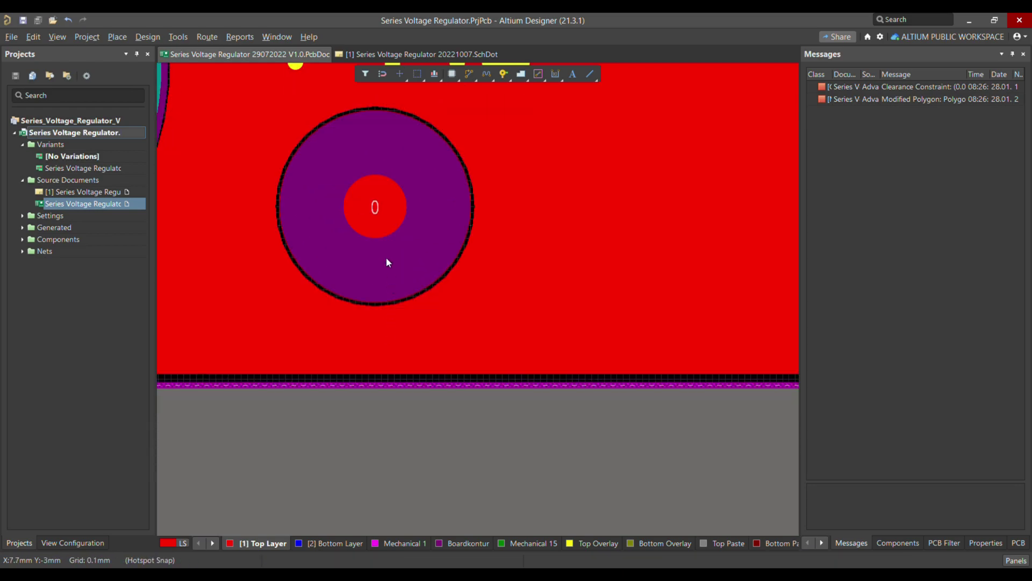
left_click_drag(387, 260, 364, 344)
Select everything on the board, shelve the copper polygons and clear the selection.
key("ctrl+a")
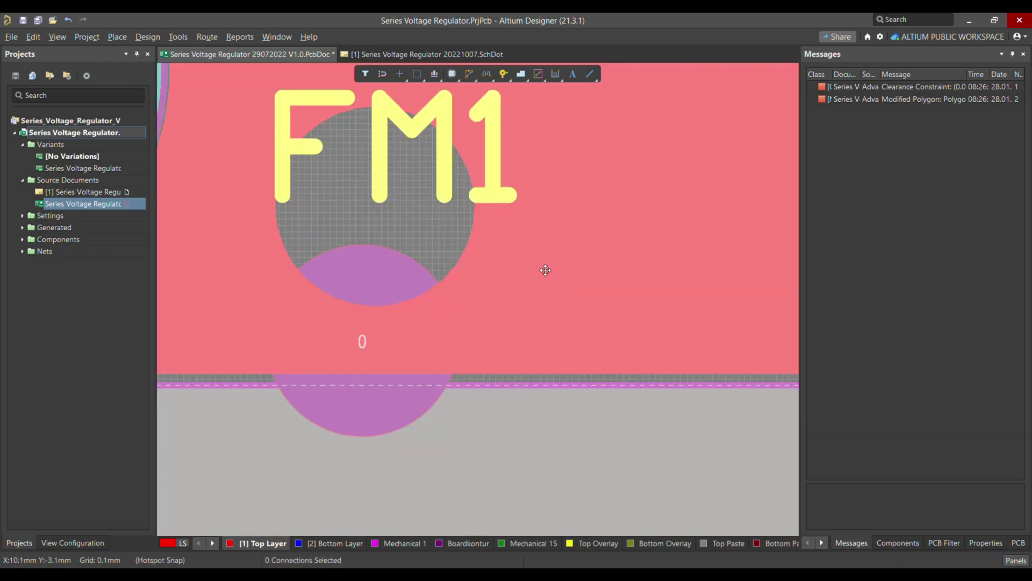
scroll(265, 270, "down", 2, "ctrl")
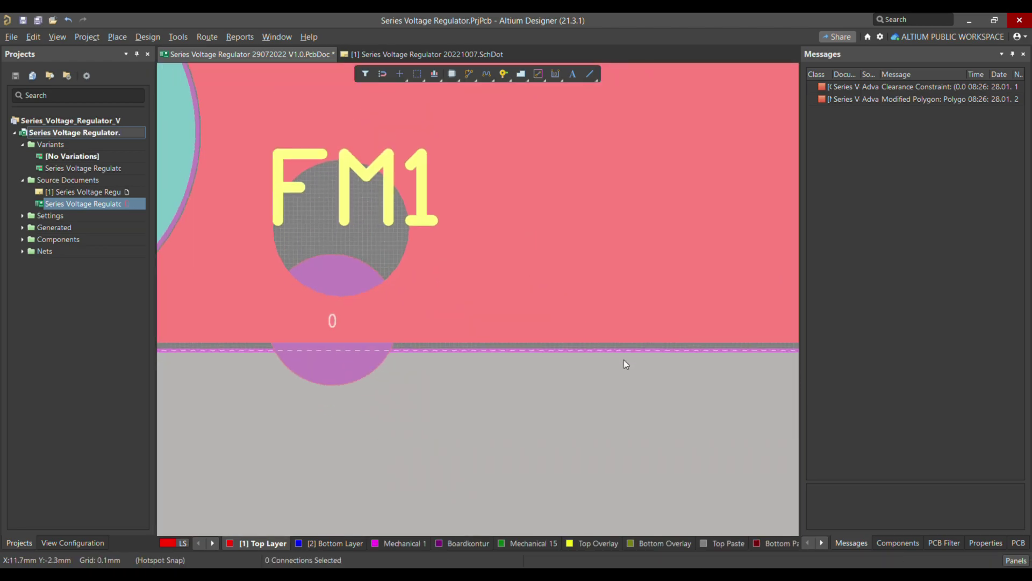
left_click(704, 392)
Measure the distance from the keep-out line to the edge of FM1's copper pad, and clear the measurement.
key("ctrl+m")
scroll(349, 359, "up", 4, "ctrl")
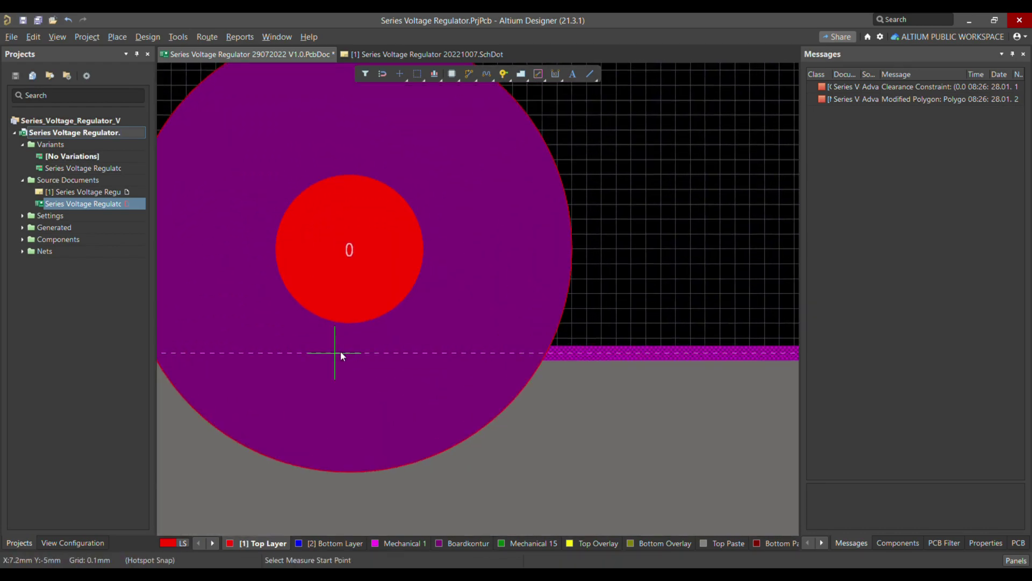
left_click(340, 352)
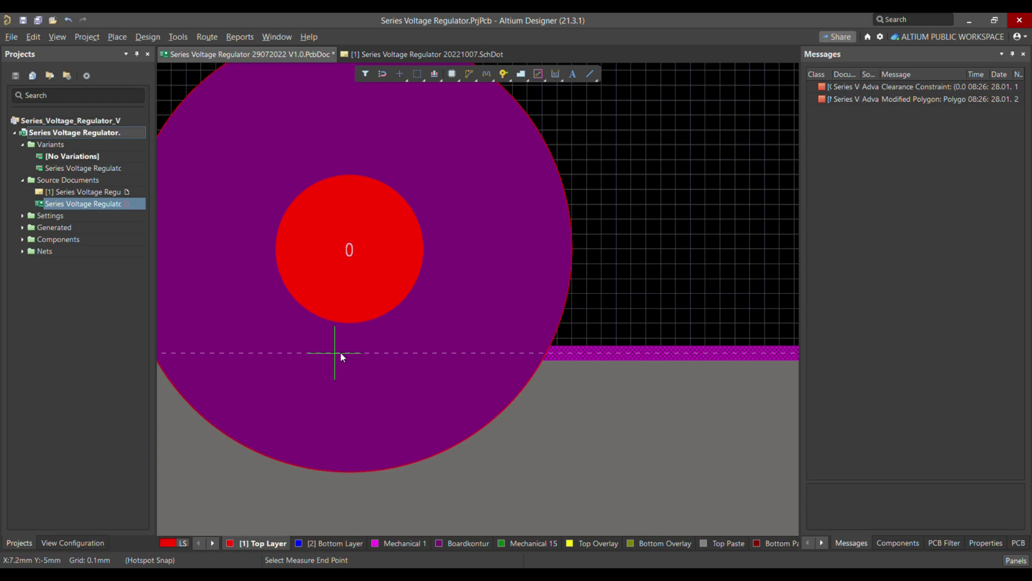
left_click(335, 324)
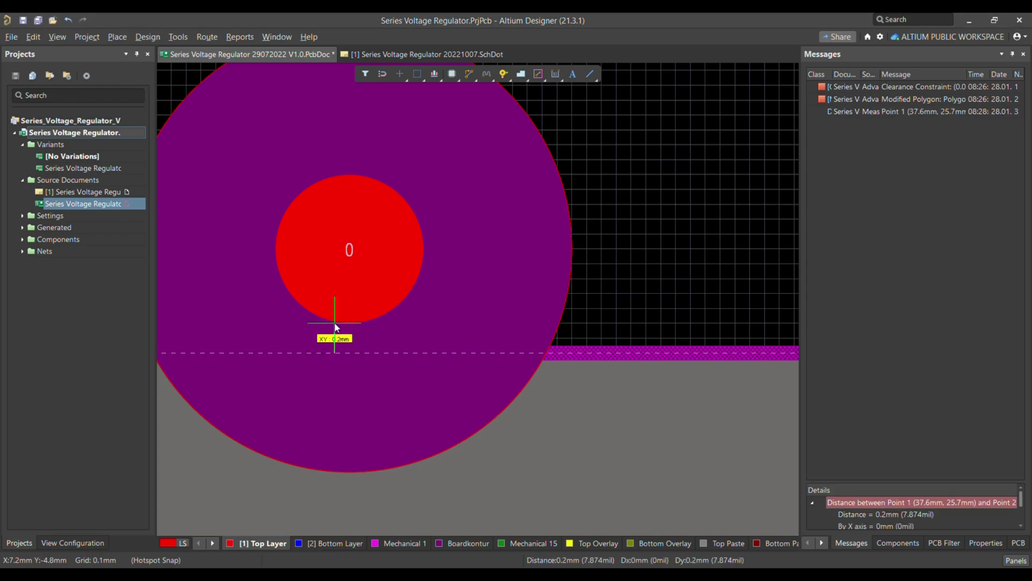
right_click(336, 327)
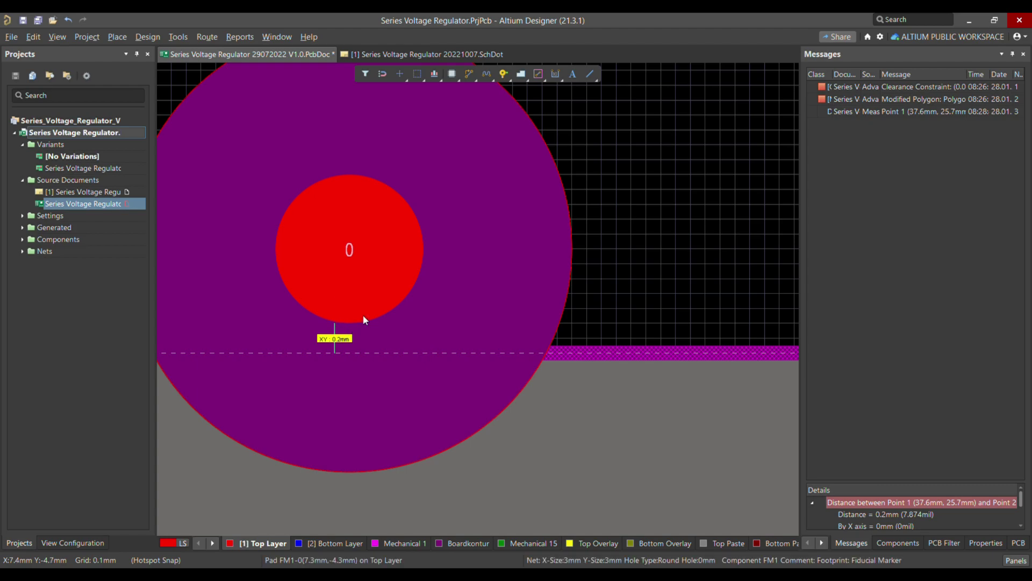
key("shift+c")
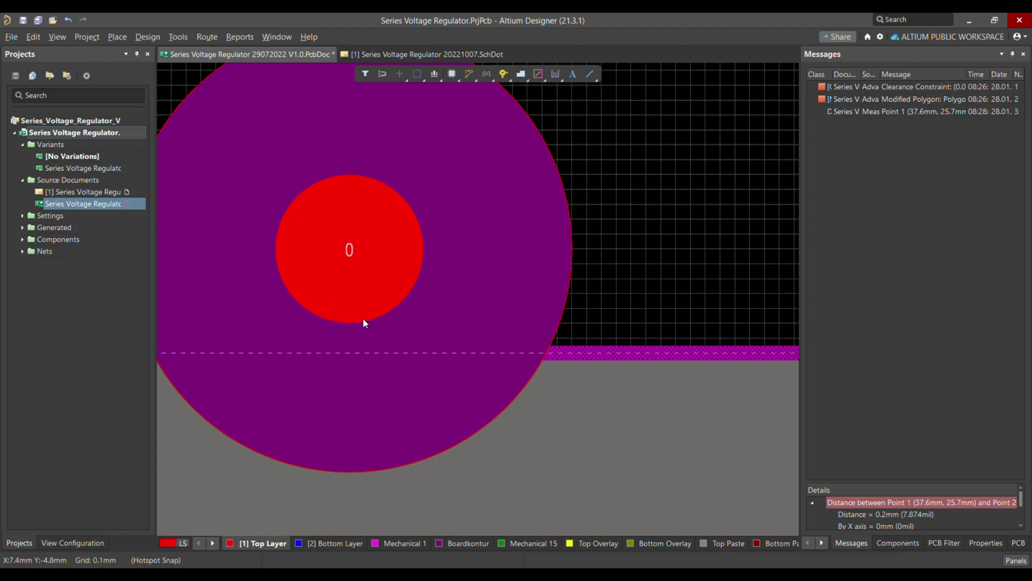
Run the design rule check on the PCB with the option to repour polygons first.
scroll(375, 328, "down", 10, "ctrl")
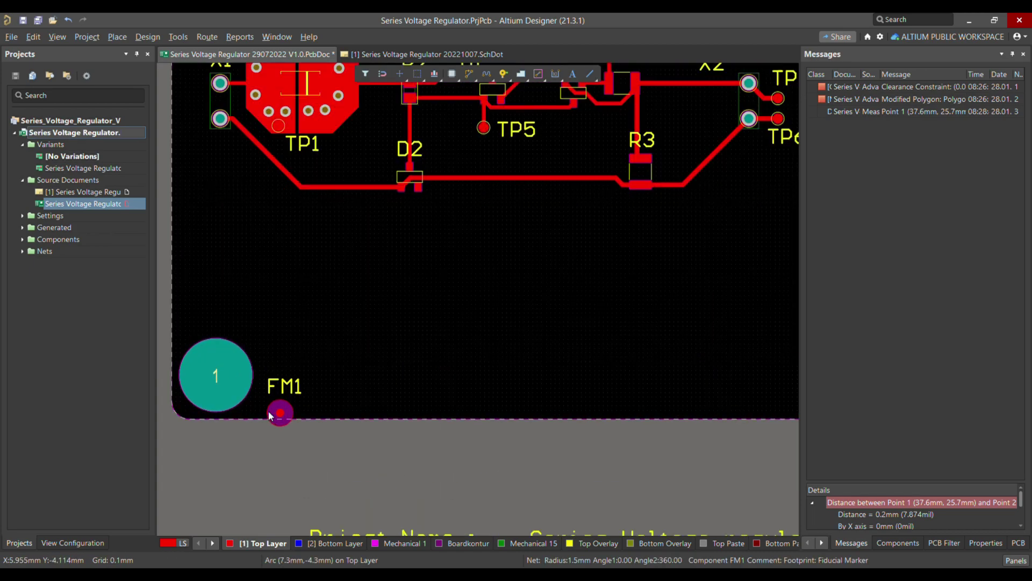
scroll(271, 410, "up", 6, "ctrl")
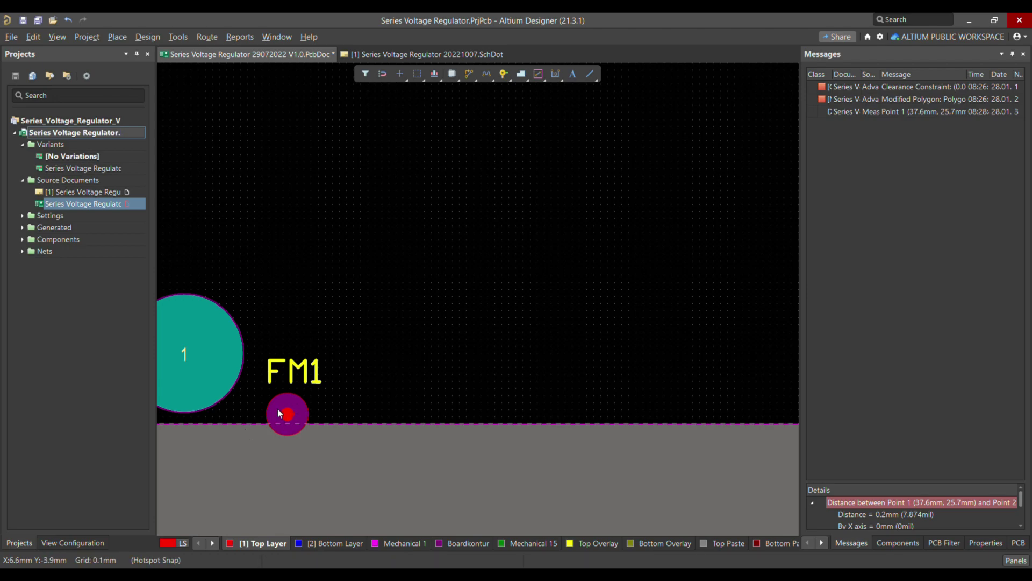
left_click(178, 37)
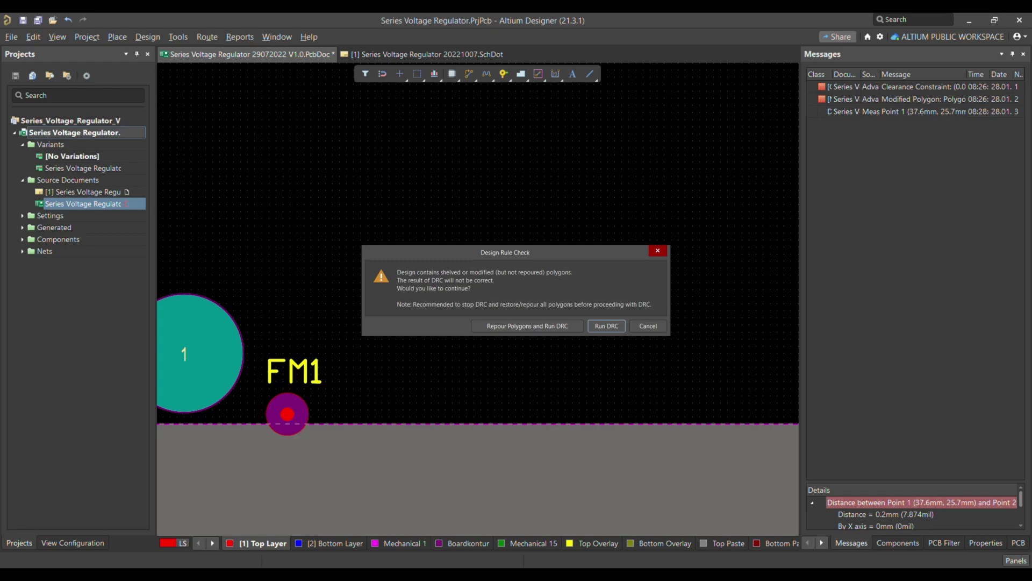
left_click(533, 328)
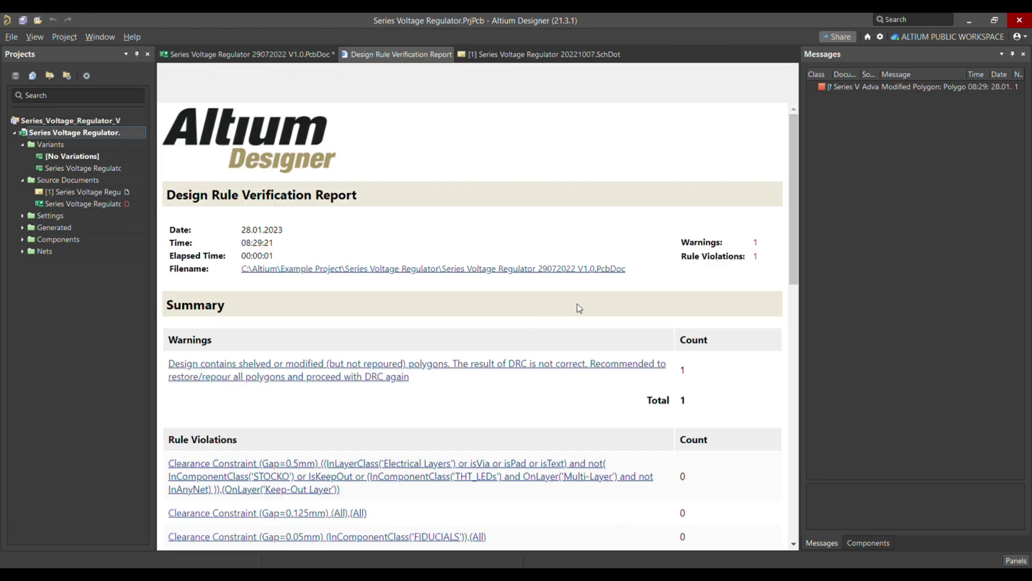
Examine the Design Rule Verification Report for FIDUCIALS clearance and Modified Polygon violations, comparing it with FM1's position on the board.
scroll(579, 307, "down", 15)
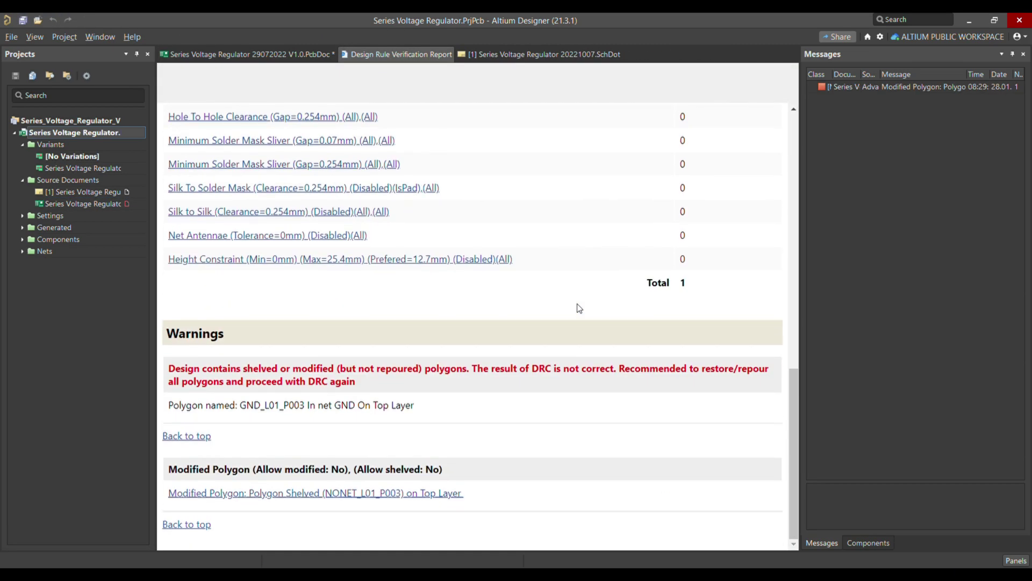
scroll(541, 285, "up", 14)
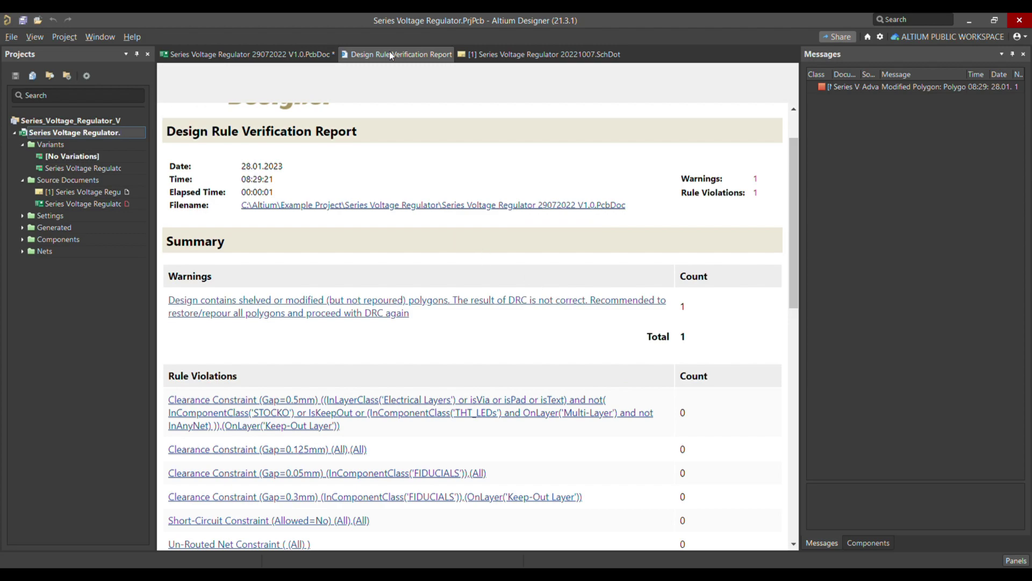
left_click(314, 55)
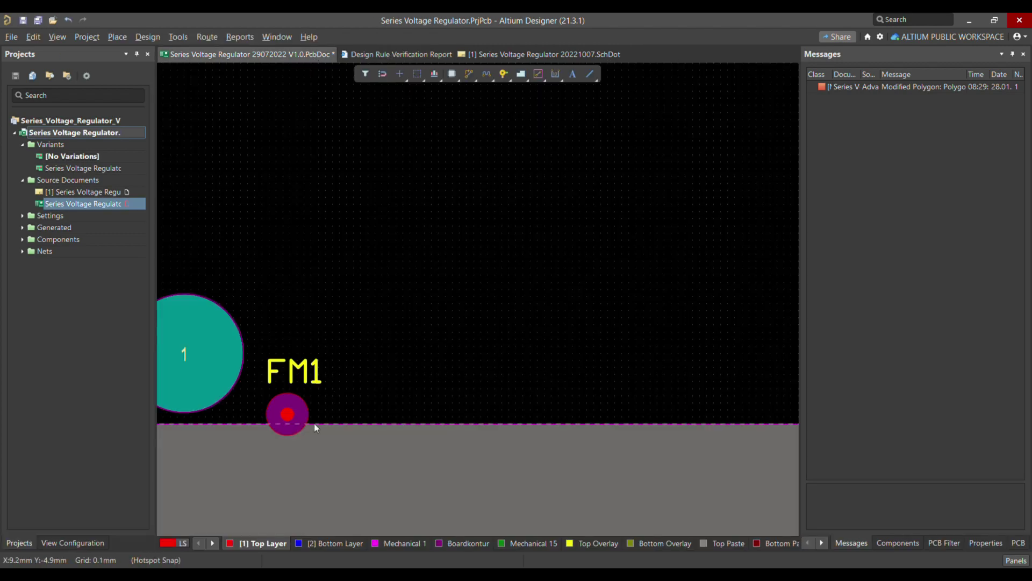
left_click(371, 54)
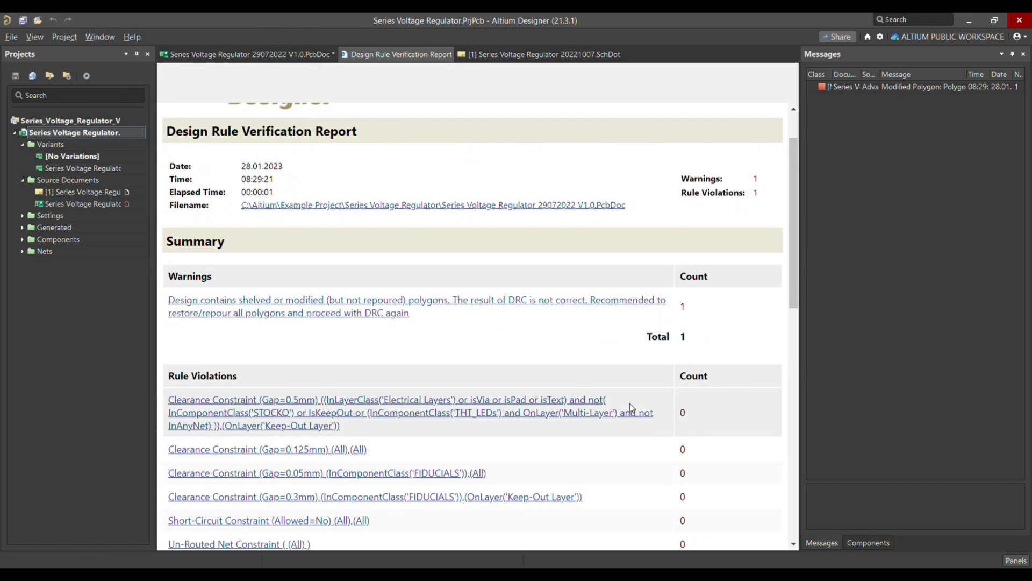
scroll(630, 408, "down", 8)
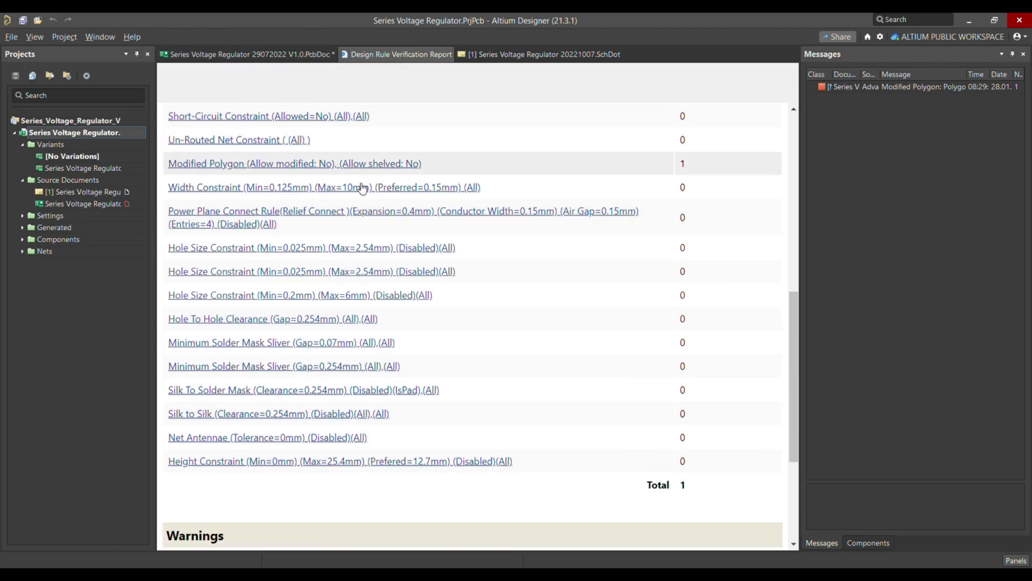
scroll(484, 309, "down", 4)
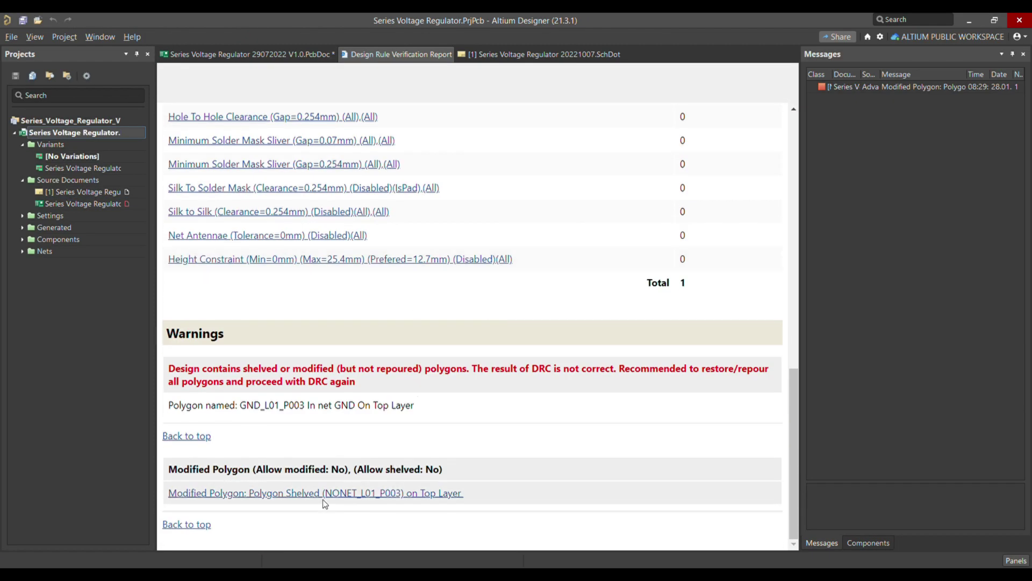
scroll(530, 255, "up", 7)
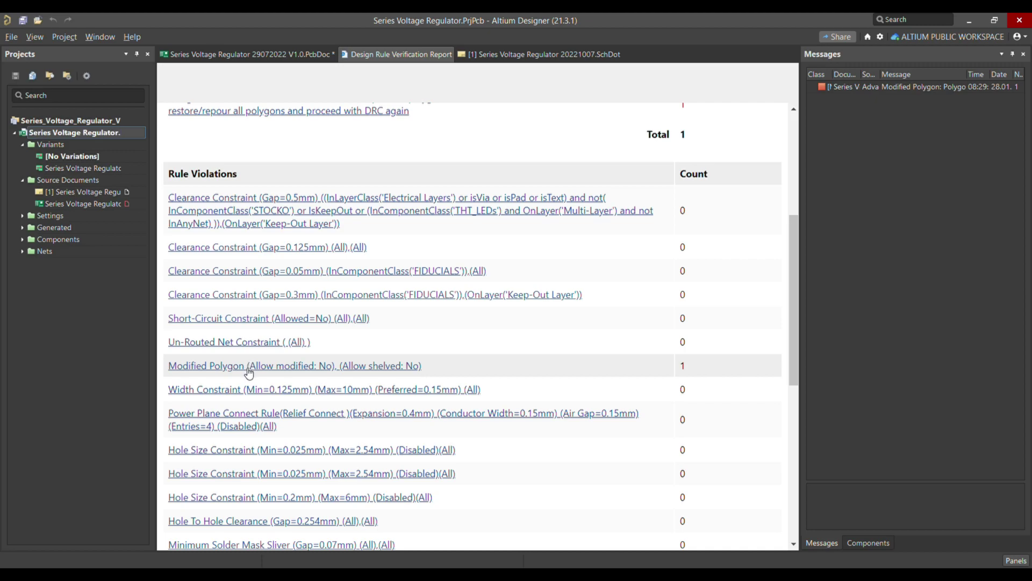
Return to the PCB document and inspect fiducial FM1's pad against the keep-out line at the board edge.
left_click(273, 53)
scroll(253, 433, "up", 5, "ctrl")
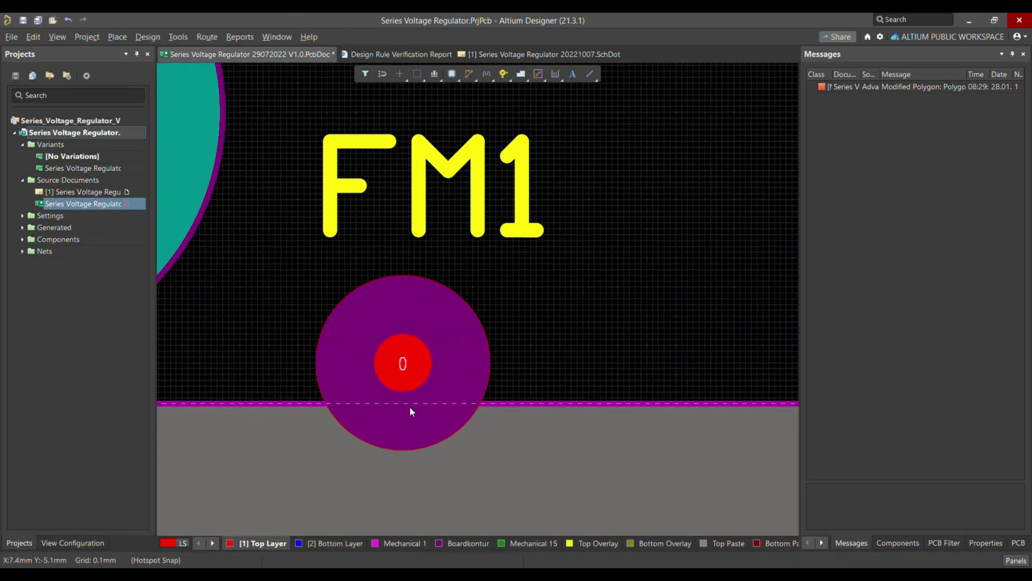
scroll(409, 388, "down", 6, "ctrl")
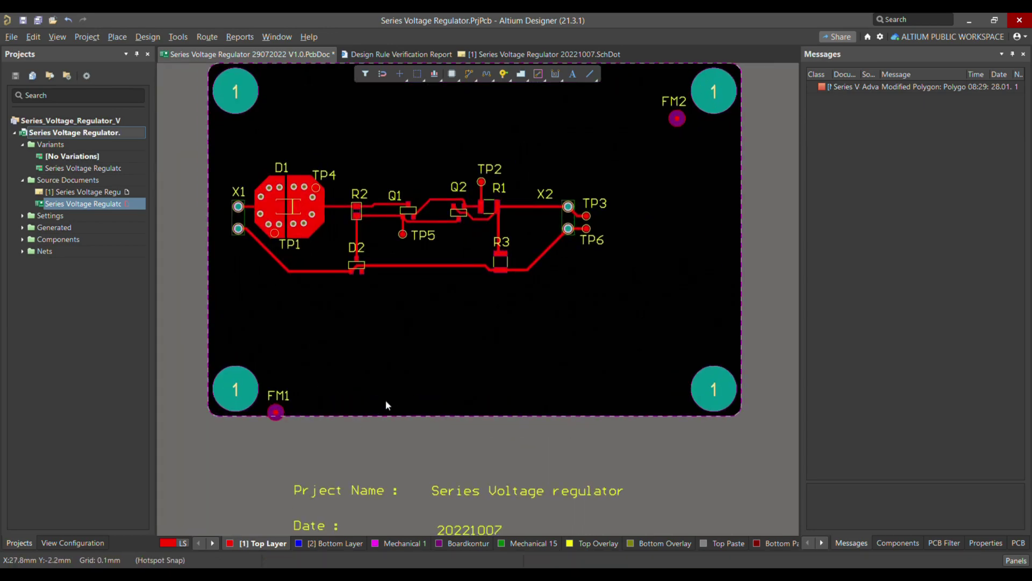
scroll(263, 422, "up", 5, "ctrl")
scroll(269, 402, "up", 2, "ctrl")
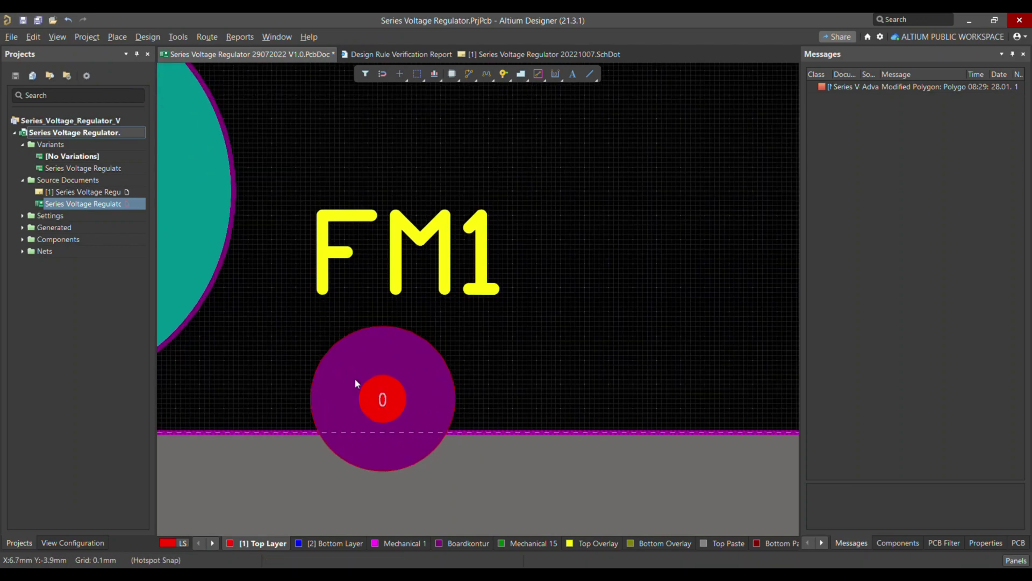
scroll(437, 323, "down", 1, "ctrl")
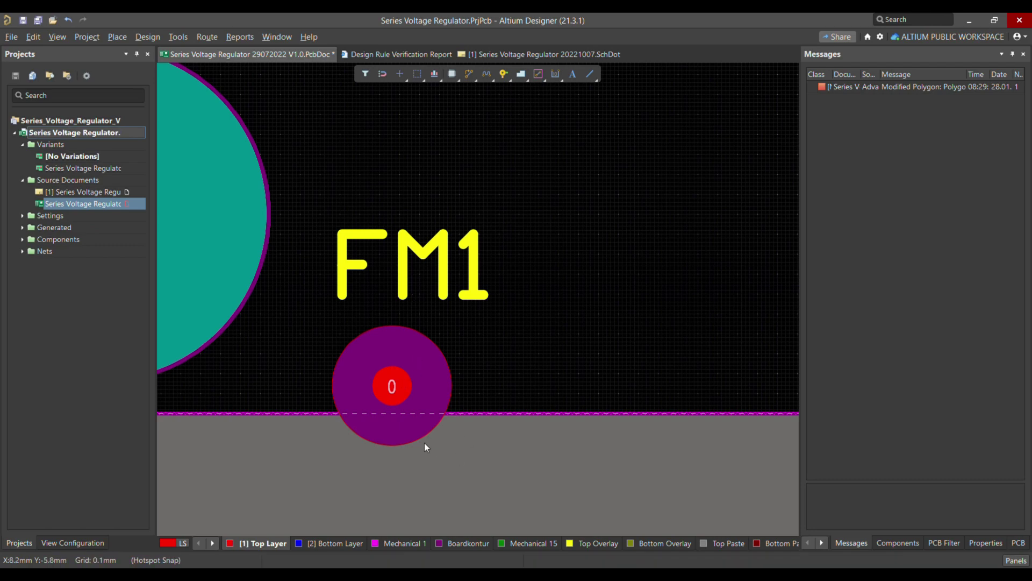
scroll(397, 388, "down", 1, "ctrl")
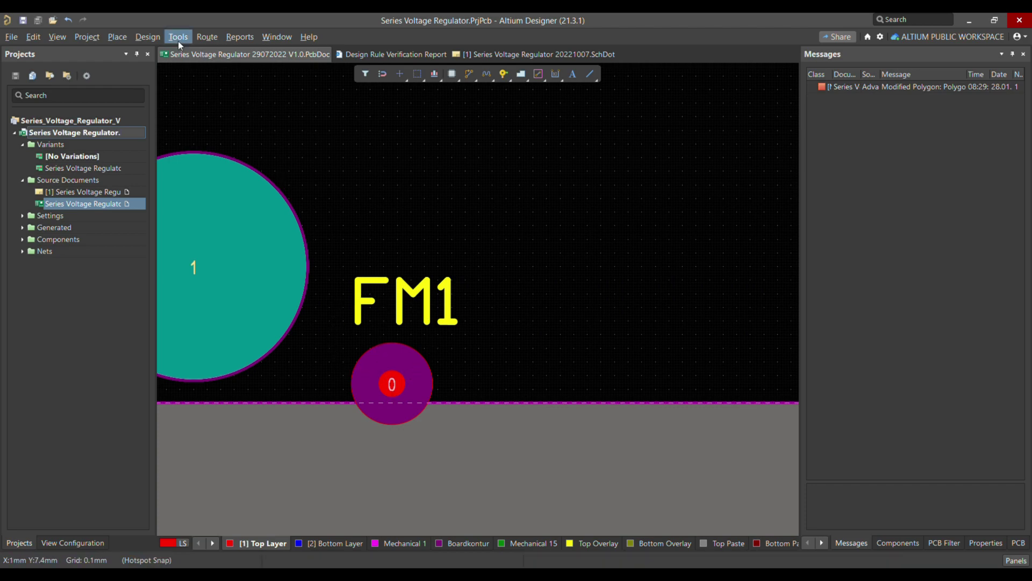
Give the Clearance_Fundicial_Marker_Keepout rule priority 1, above Clearance_Fundicial_Marker_All, and accept the design rule changes.
left_click(138, 36)
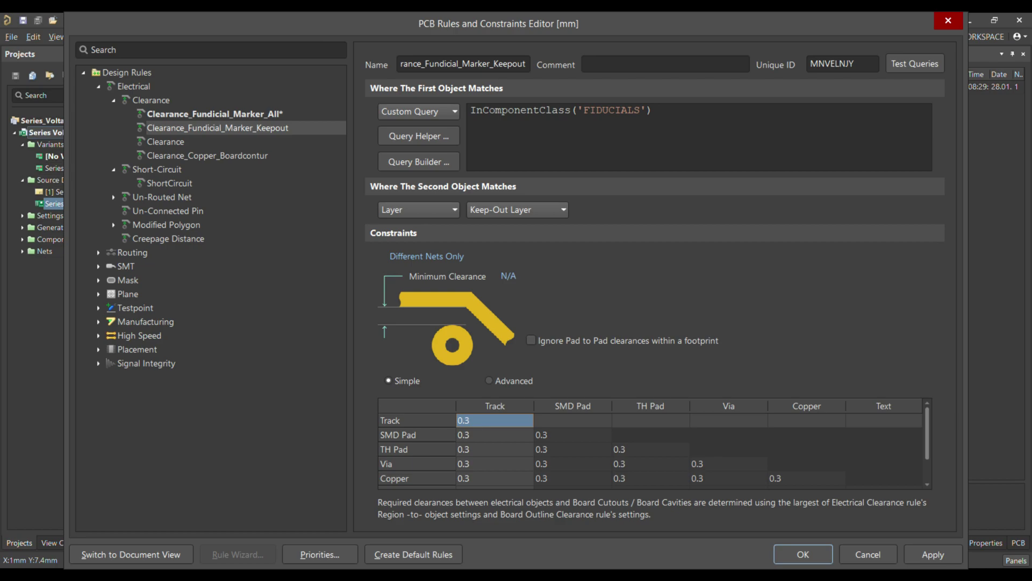
key("alt+p")
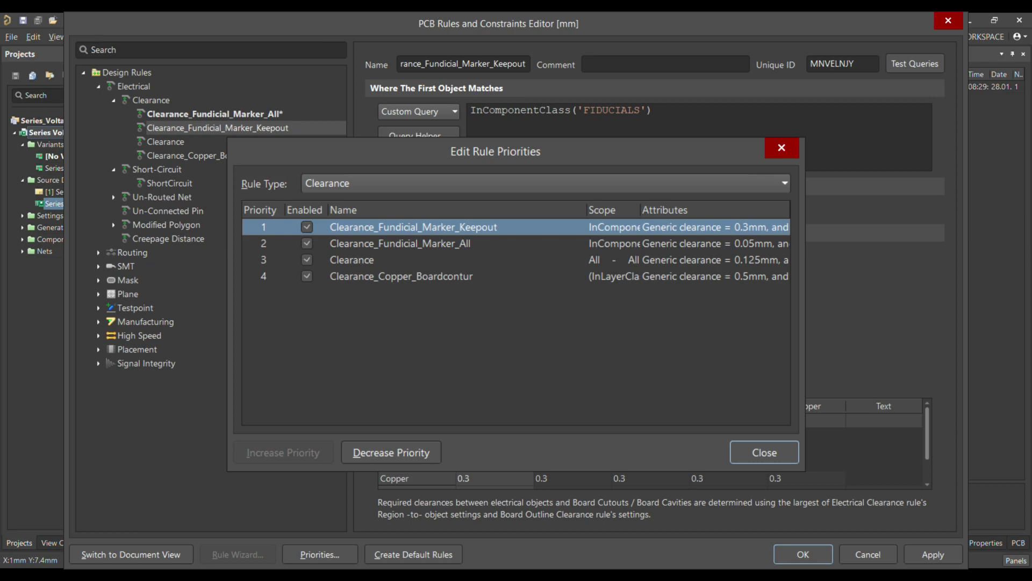
key("Escape")
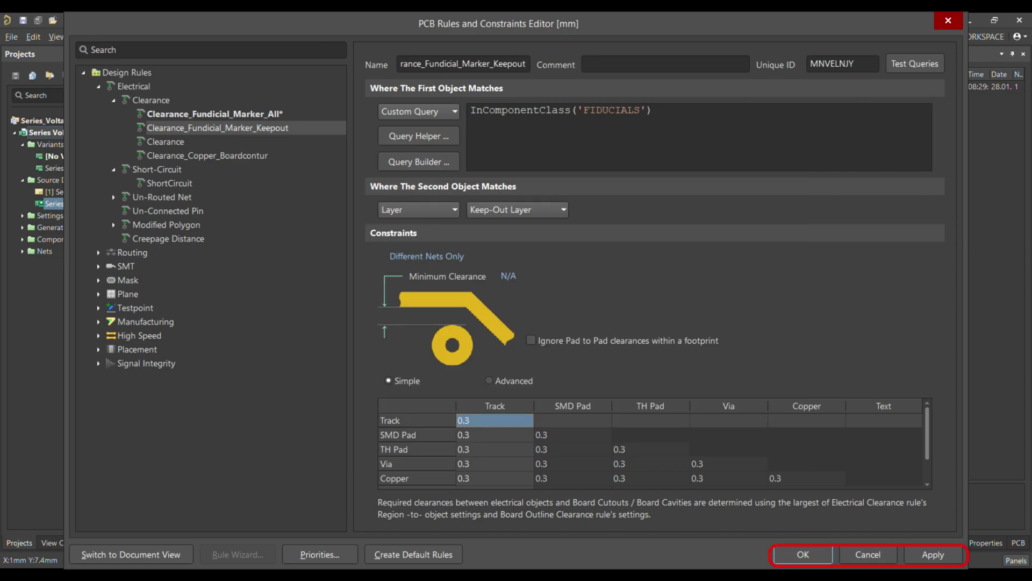
key("Return")
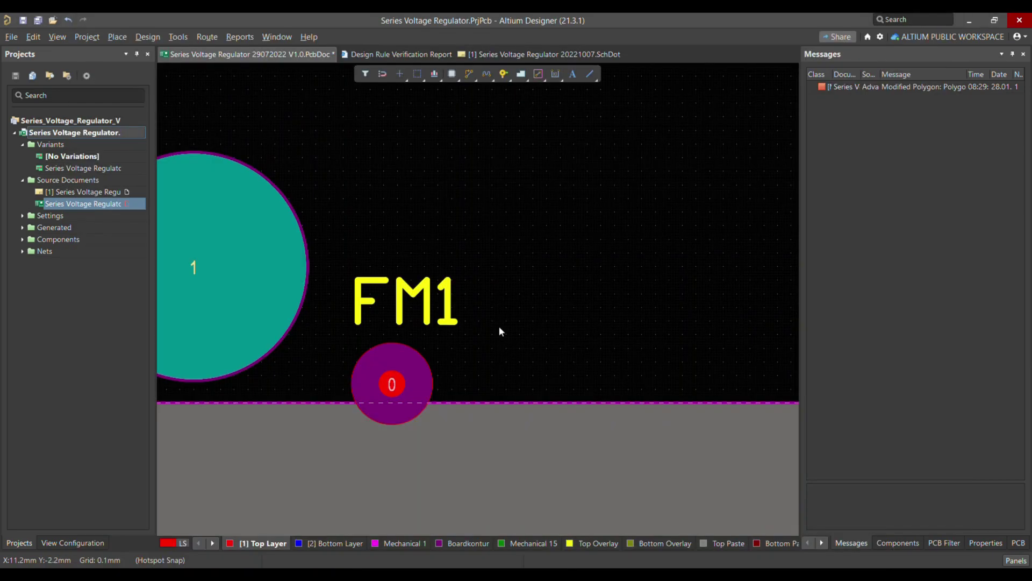
Save the PCB document and rerun the design rule check to generate a new verification report.
key("ctrl+s")
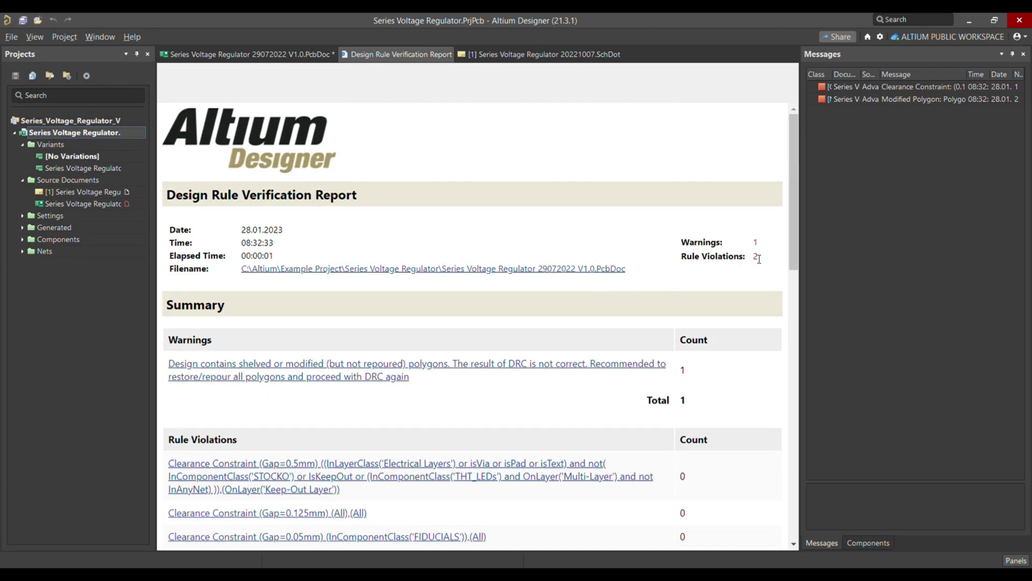
Open the 0.3 mm FIDUCIALS keep-out clearance violation from the report and inspect the gap between FM1's pad and the keep-out line.
scroll(758, 259, "down", 15)
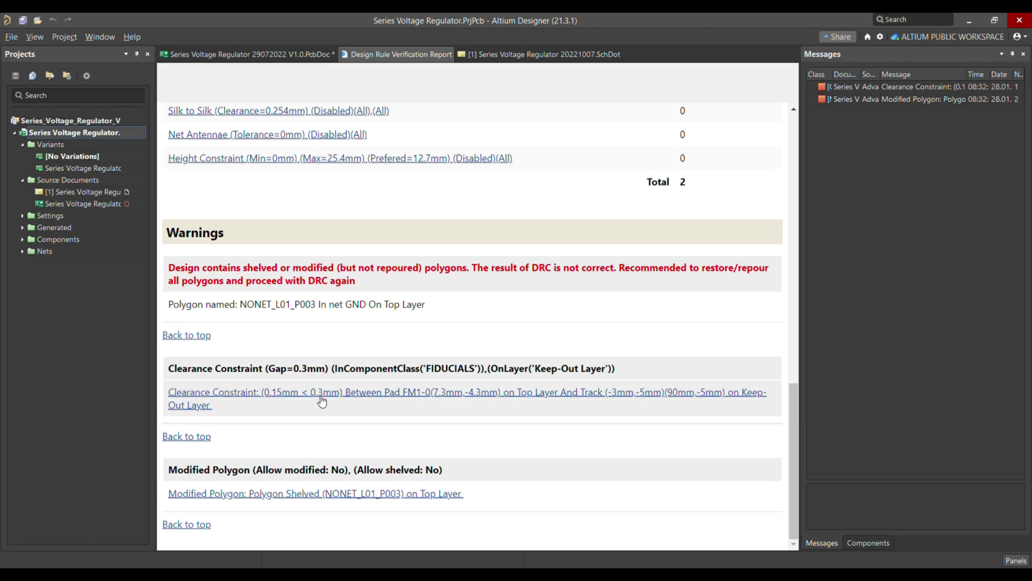
left_click(293, 397)
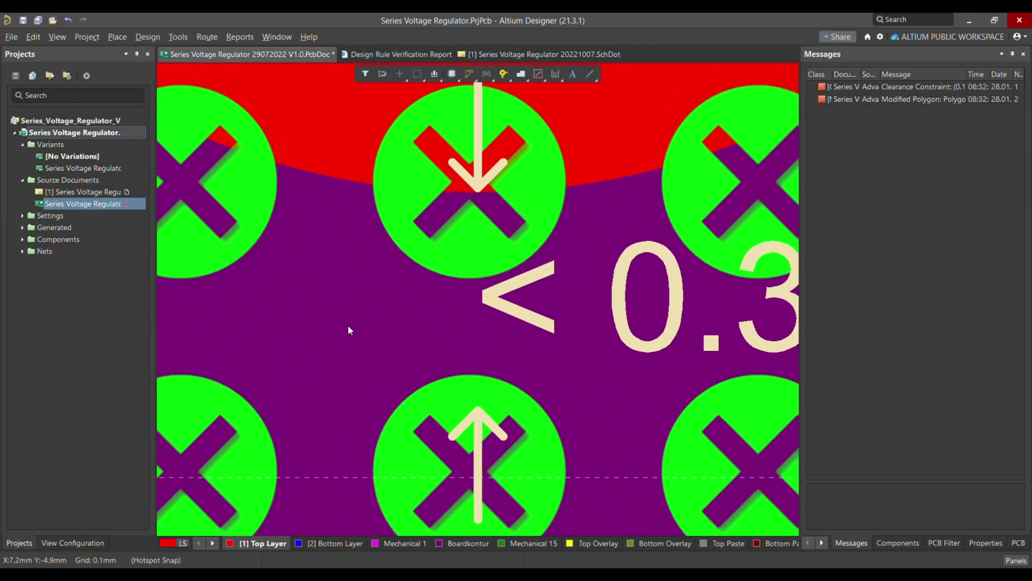
scroll(379, 327, "down", 8, "ctrl")
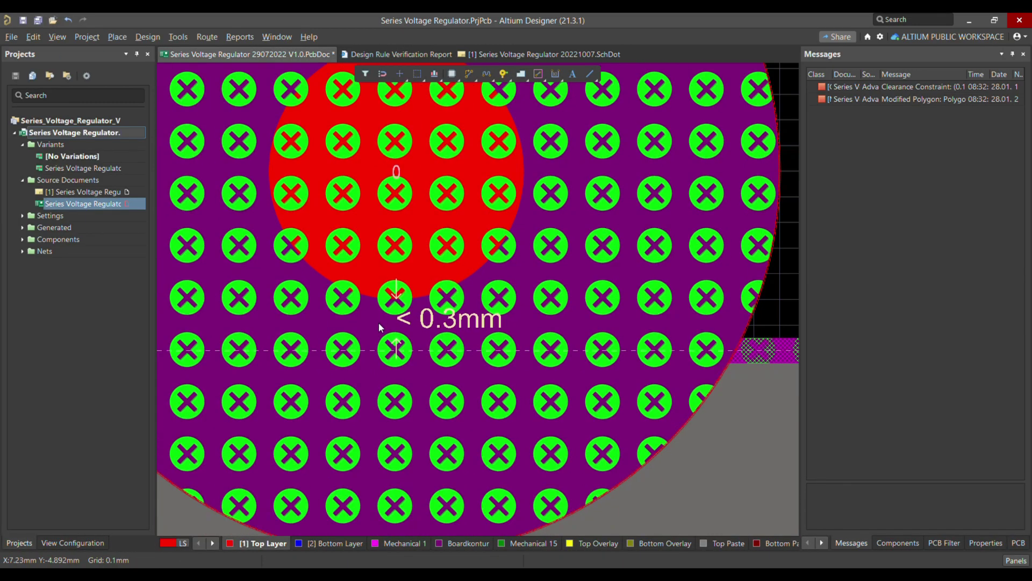
scroll(378, 327, "down", 2, "ctrl")
scroll(387, 328, "up", 5, "ctrl")
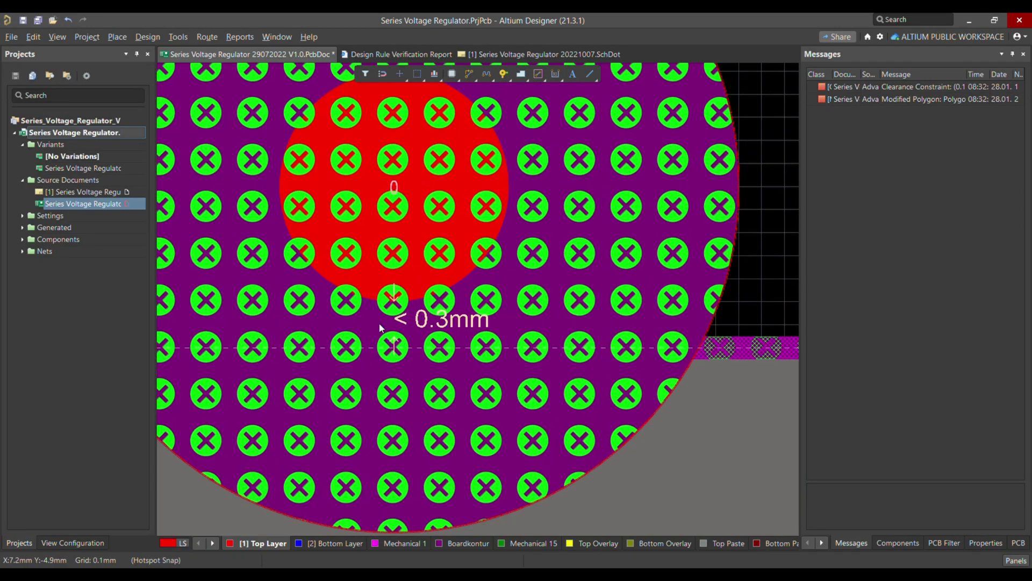
scroll(396, 344, "up", 1, "ctrl")
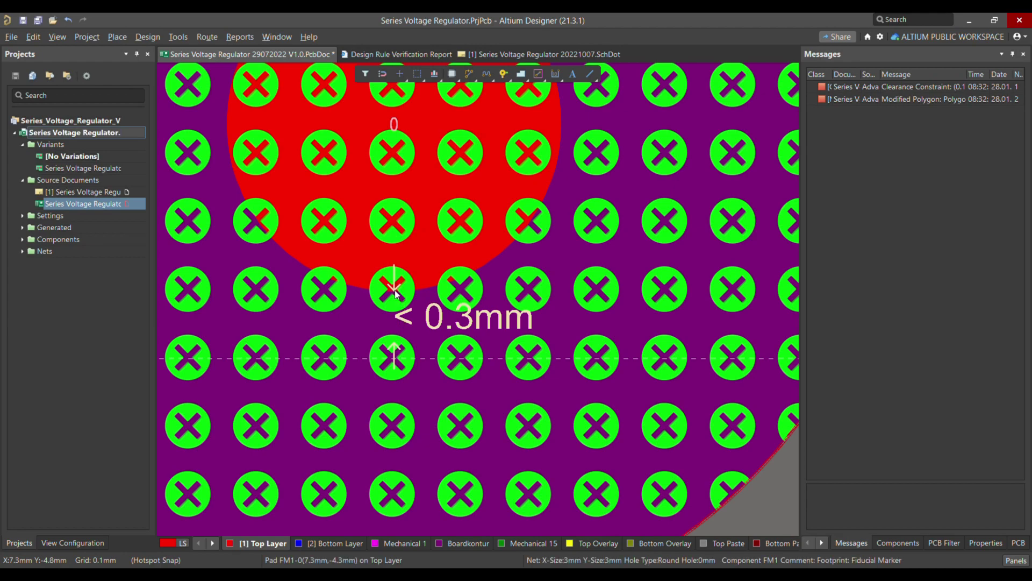
scroll(393, 266, "down", 3, "ctrl")
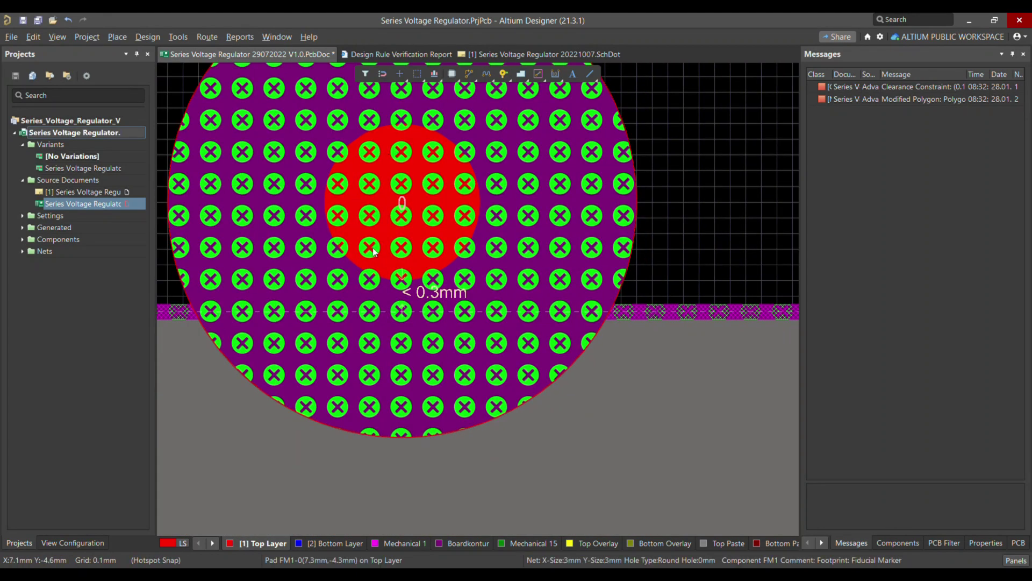
scroll(391, 291, "up", 1, "ctrl")
scroll(389, 289, "up", 2, "ctrl")
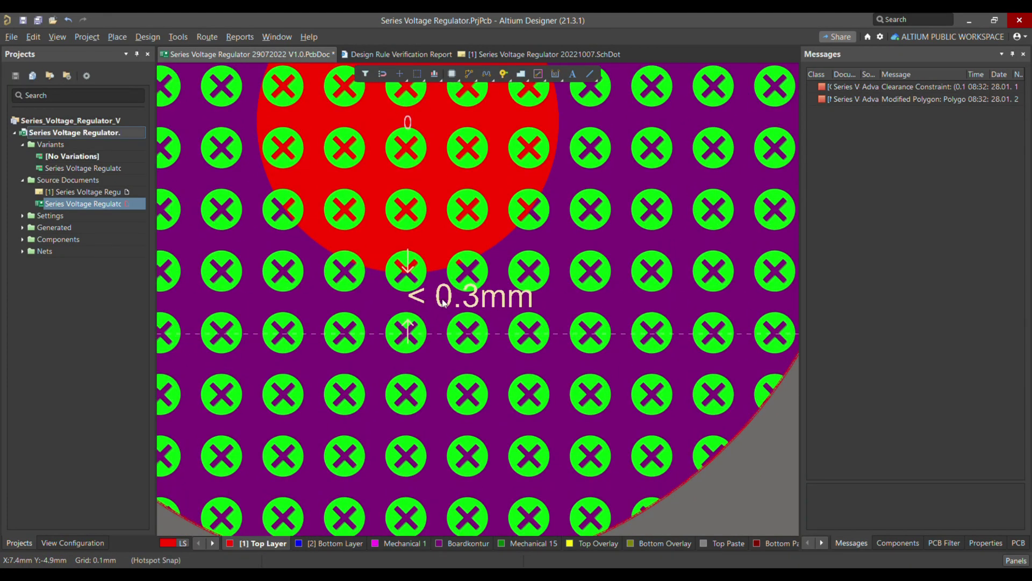
scroll(447, 312, "down", 4, "ctrl")
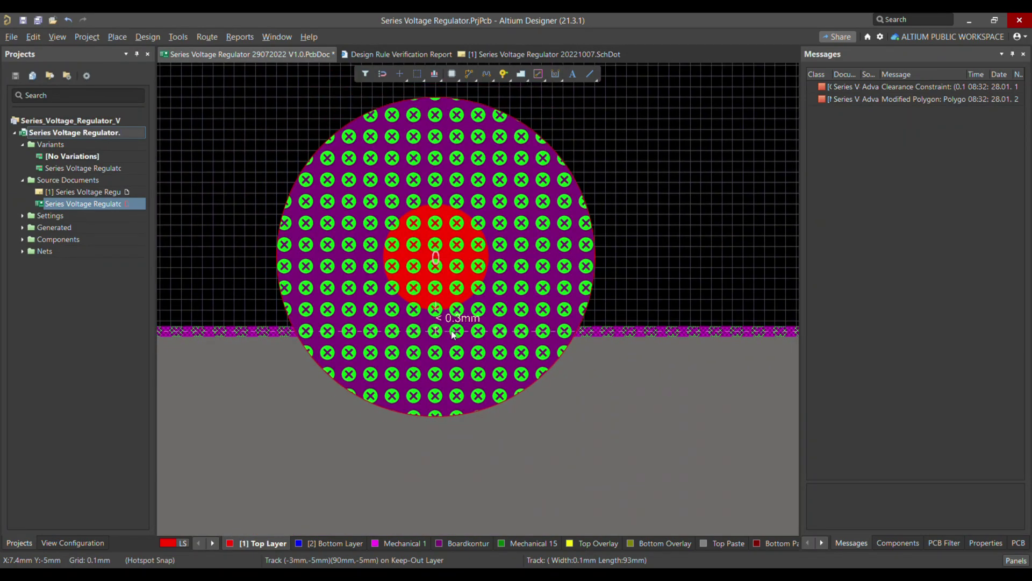
scroll(453, 337, "down", 2, "ctrl")
scroll(430, 377, "up", 3, "ctrl")
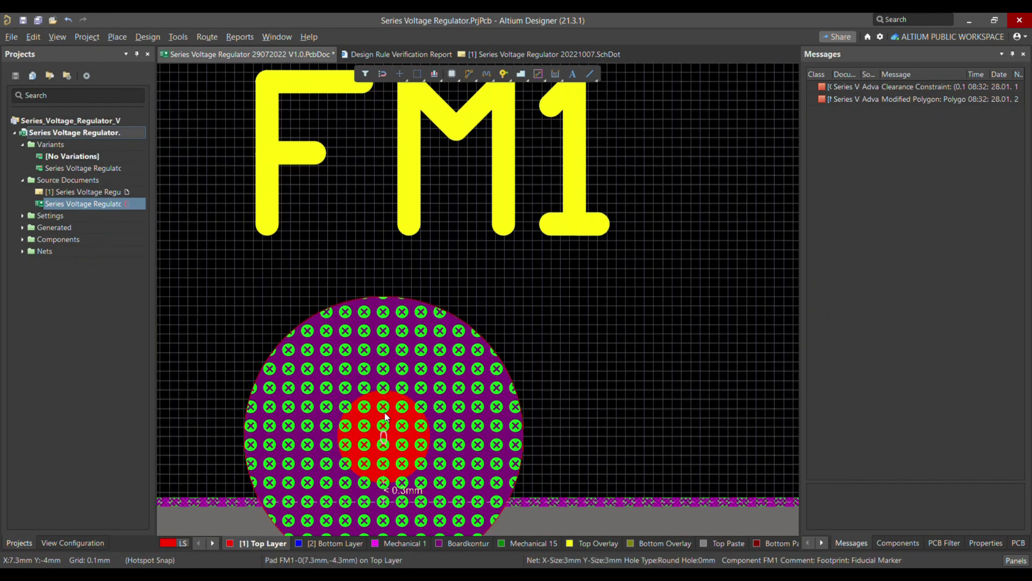
Move fiducial FM1 inward, away from the keep-out line at the lower board edge.
scroll(429, 382, "down", 1, "ctrl")
scroll(427, 381, "down", 1, "ctrl")
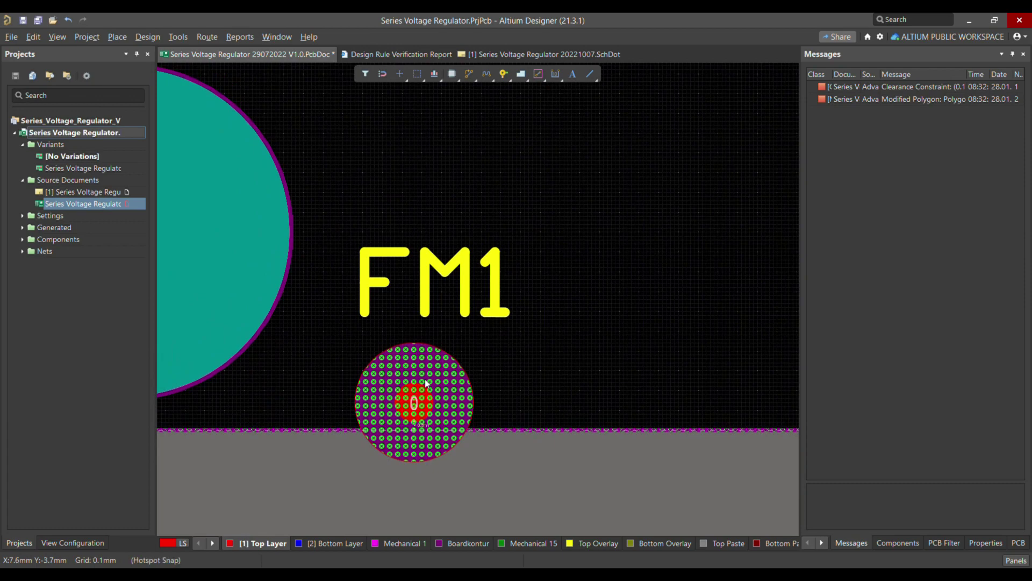
left_click(428, 394)
left_click_drag(429, 394, 425, 327)
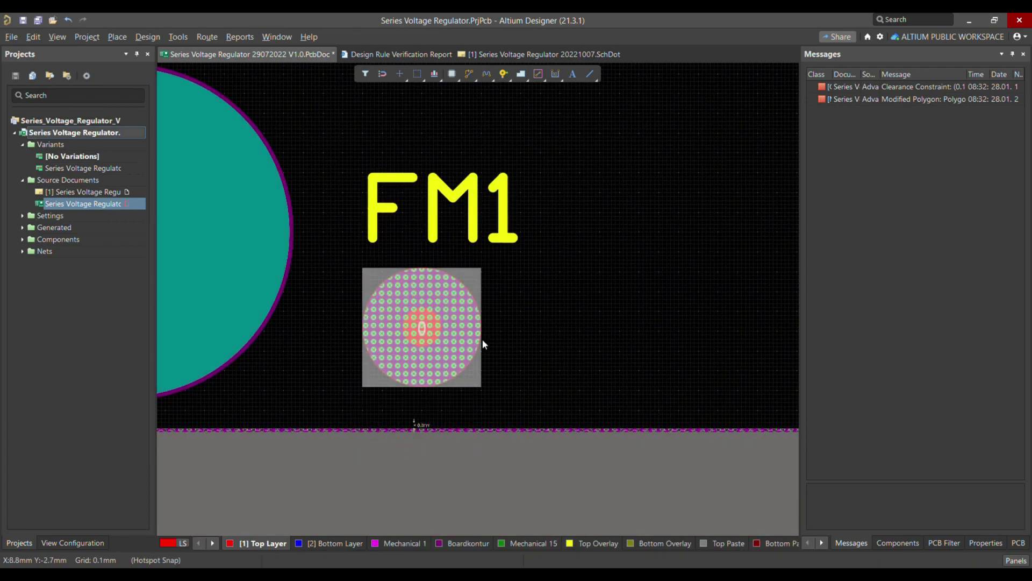
left_click(524, 334)
scroll(524, 334, "down", 1, "ctrl")
key("ctrl+Page_Down")
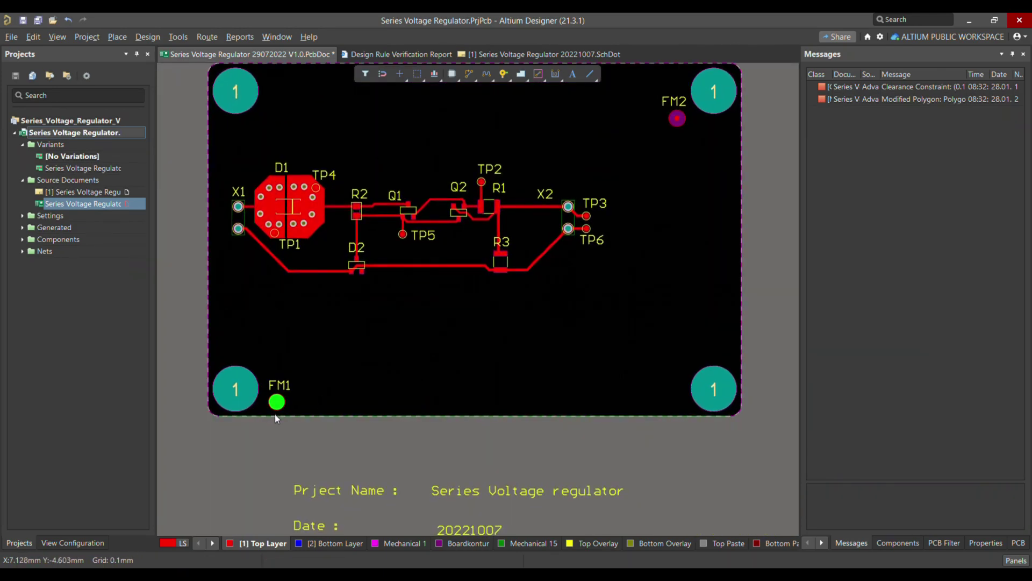
Save the PCB document and run the design rule check again without repouring the polygons.
key("ctrl+s")
scroll(267, 412, "up", 1, "ctrl")
scroll(267, 417, "up", 2, "ctrl")
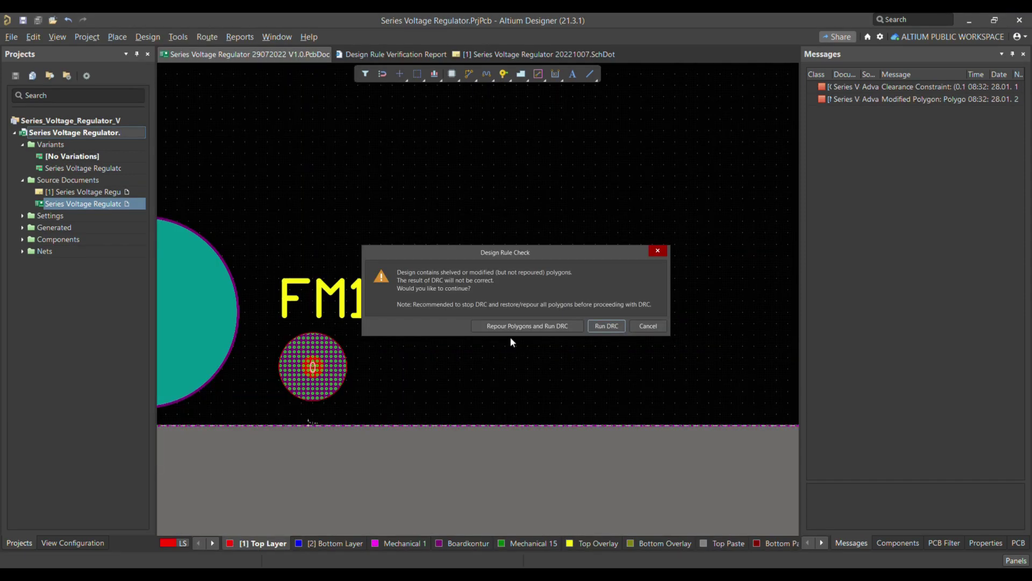
key("Return")
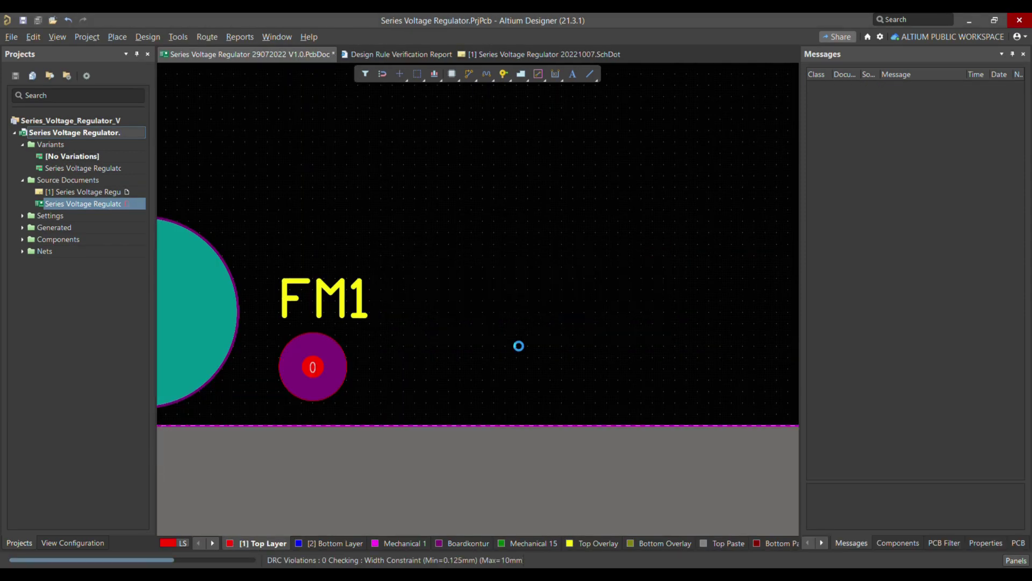
Review the rule violations and warnings in the new verification report, and return to the PCB document.
scroll(515, 330, "up", 15)
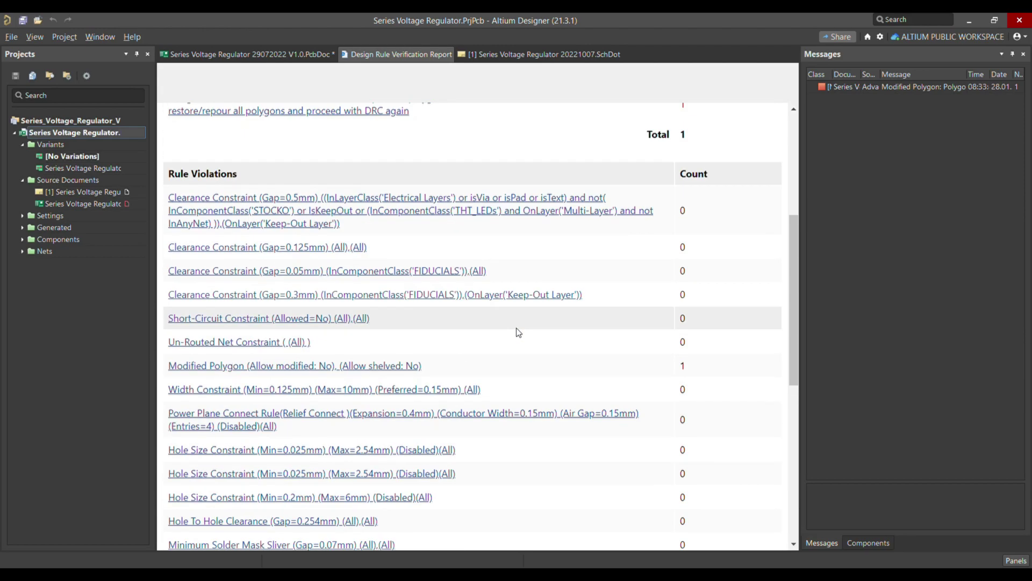
scroll(516, 329, "down", 15)
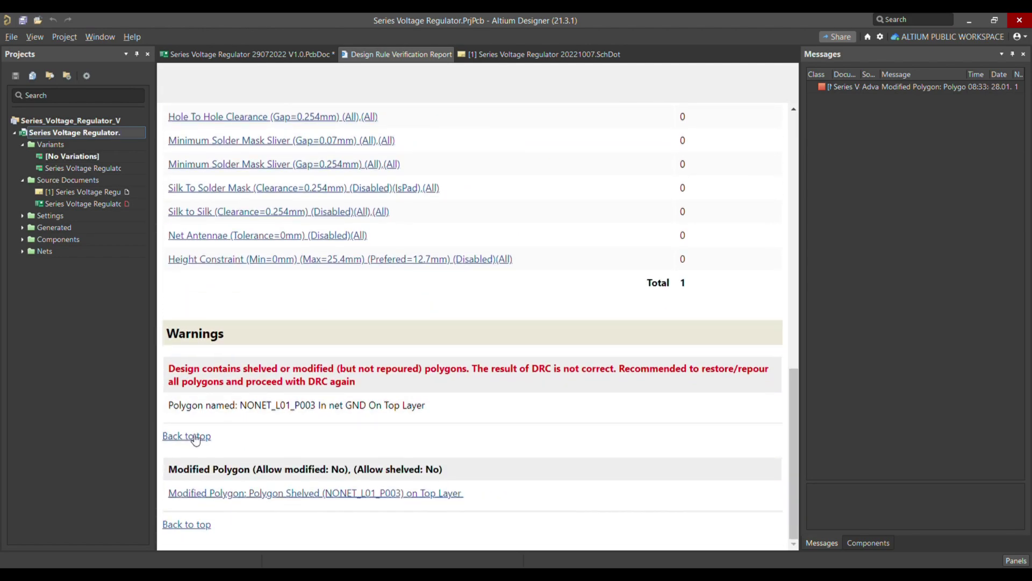
left_click(297, 59)
left_click(354, 54)
left_click(267, 54)
key("ctrl+Page_Down")
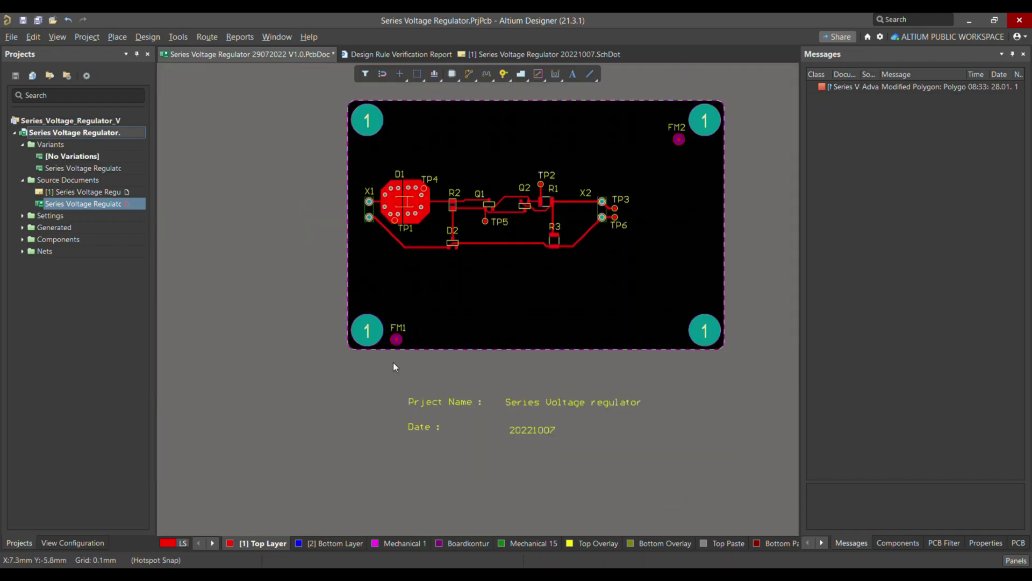
Move fiducial FM1 from the lower board corner up to just below D2's pads.
scroll(366, 376, "up", 2, "ctrl")
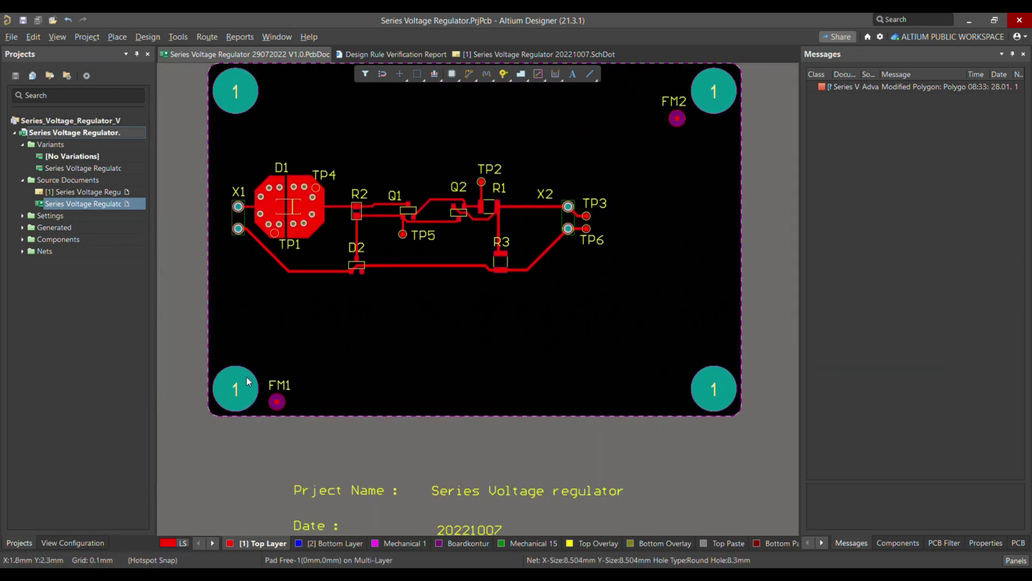
scroll(261, 396, "up", 4, "ctrl")
left_click_drag(294, 401, 431, 253)
scroll(494, 312, "up", 3)
scroll(494, 364, "up", 2, "ctrl")
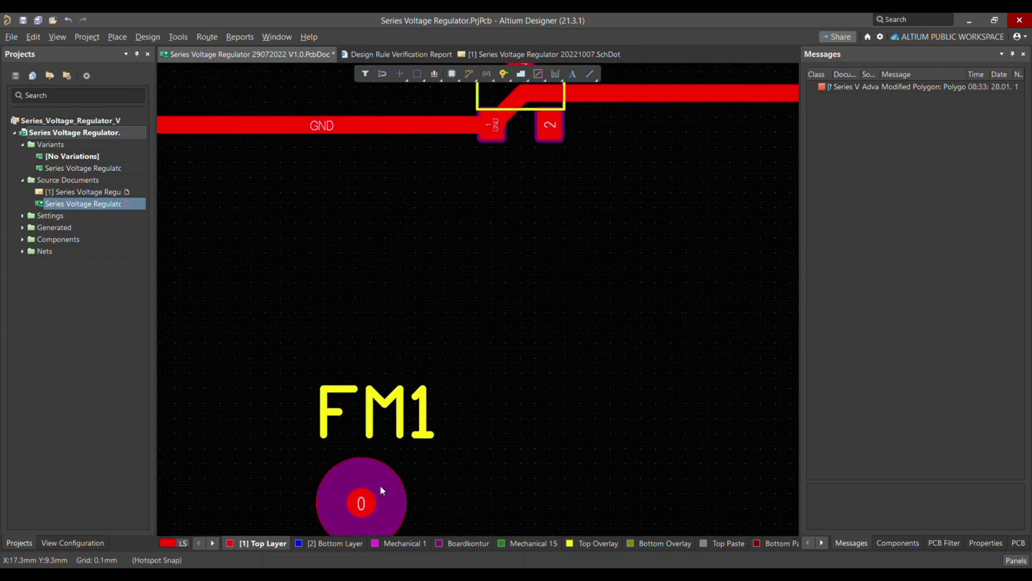
left_click_drag(379, 485, 578, 205)
scroll(617, 279, "up", 2)
scroll(574, 264, "up", 3, "ctrl")
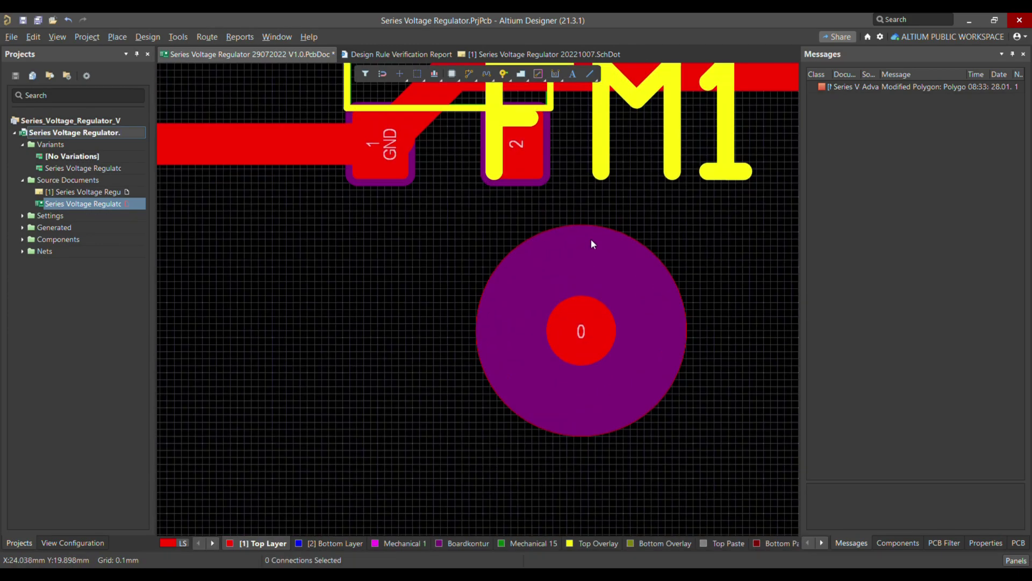
Fine-position FM1 so its outer copper ring almost touches D2's pad 2, at about X 24 mm, Y 19.4 mm, and save the PCB document.
scroll(579, 260, "up", 2, "ctrl")
scroll(470, 308, "down", 1, "ctrl")
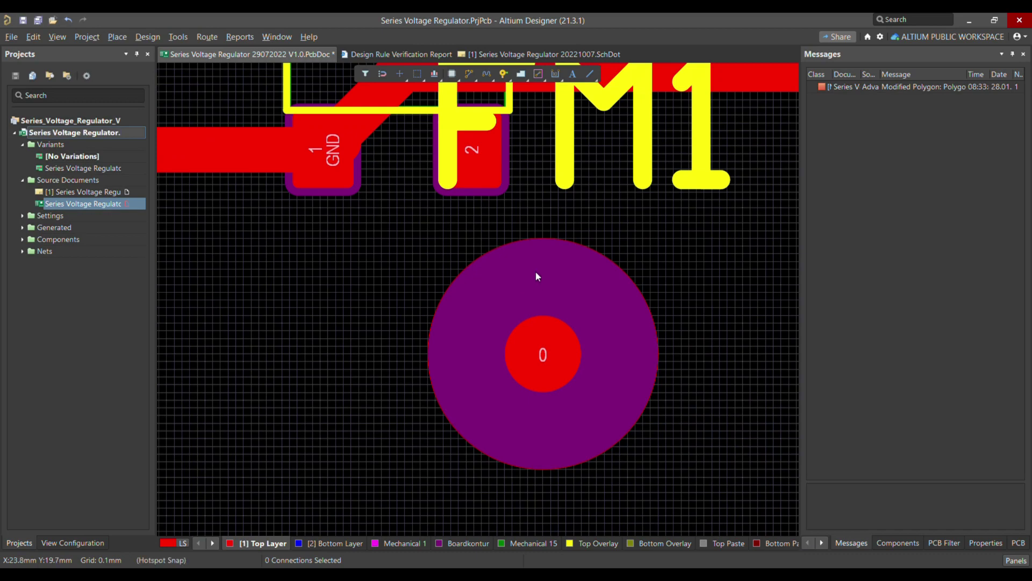
scroll(540, 291, "up", 1)
left_click_drag(541, 302, 550, 344)
scroll(522, 260, "up", 3, "ctrl")
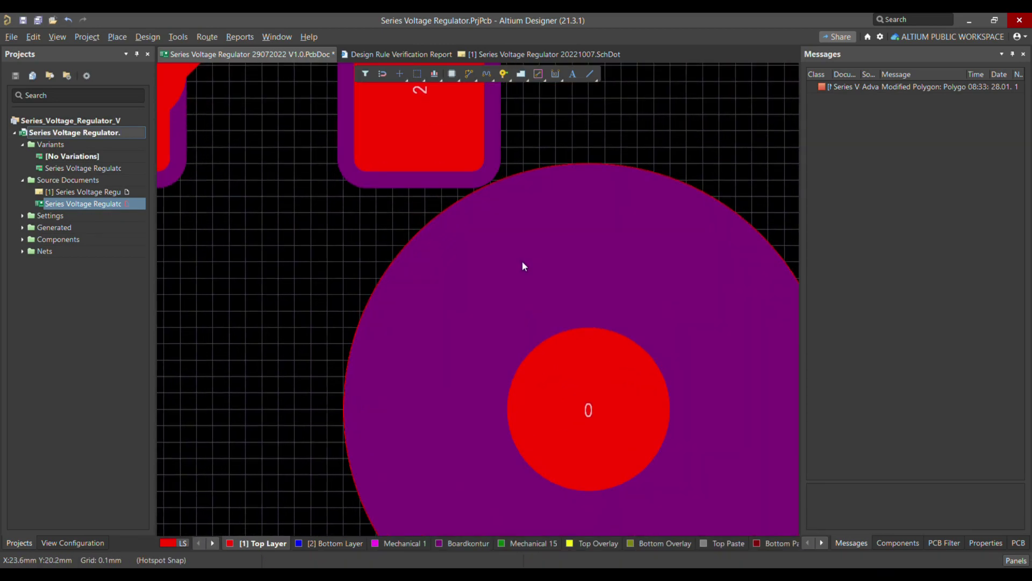
left_click_drag(588, 410, 588, 394)
scroll(493, 394, "down", 3, "ctrl")
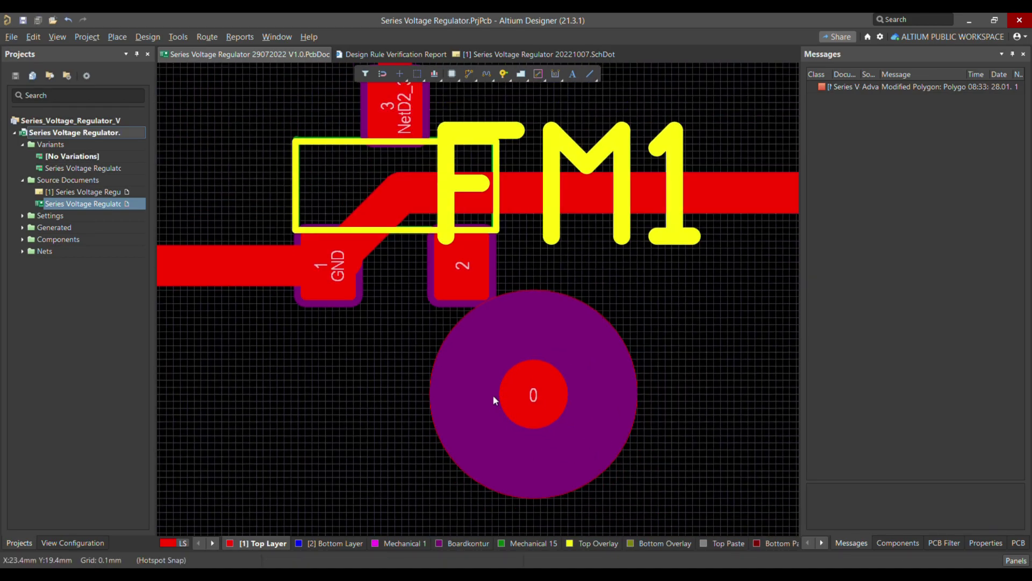
Rerun the design rule check with FM1 placed beside D2, without repouring the polygons.
scroll(493, 395, "down", 5, "ctrl")
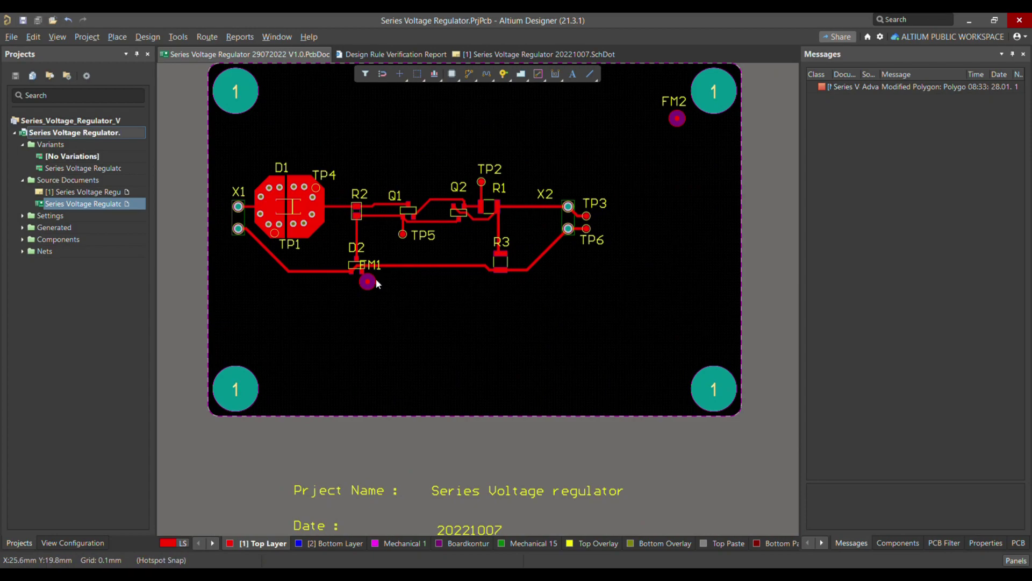
scroll(338, 253, "up", 6, "ctrl")
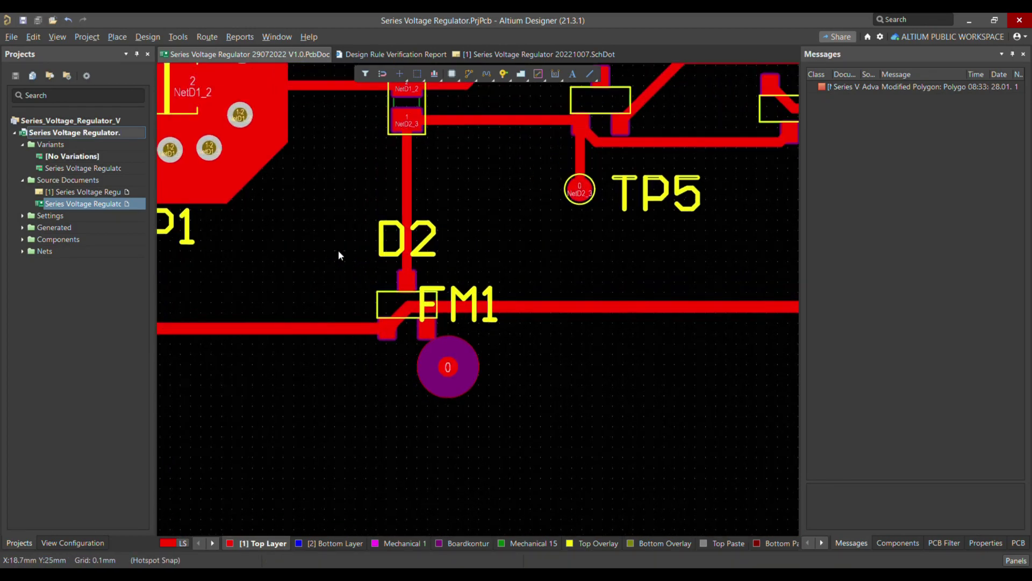
left_click(180, 39)
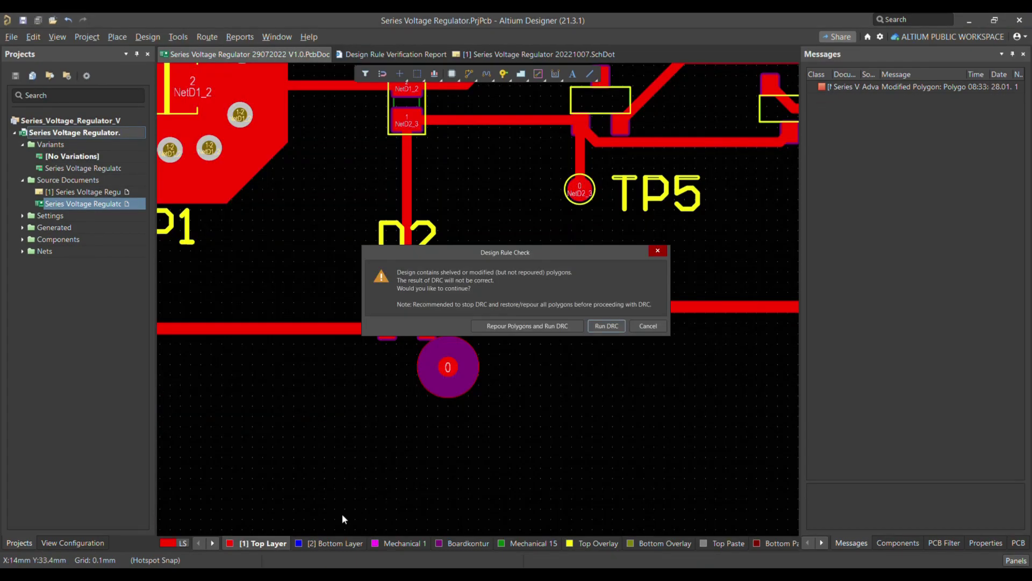
key("Return")
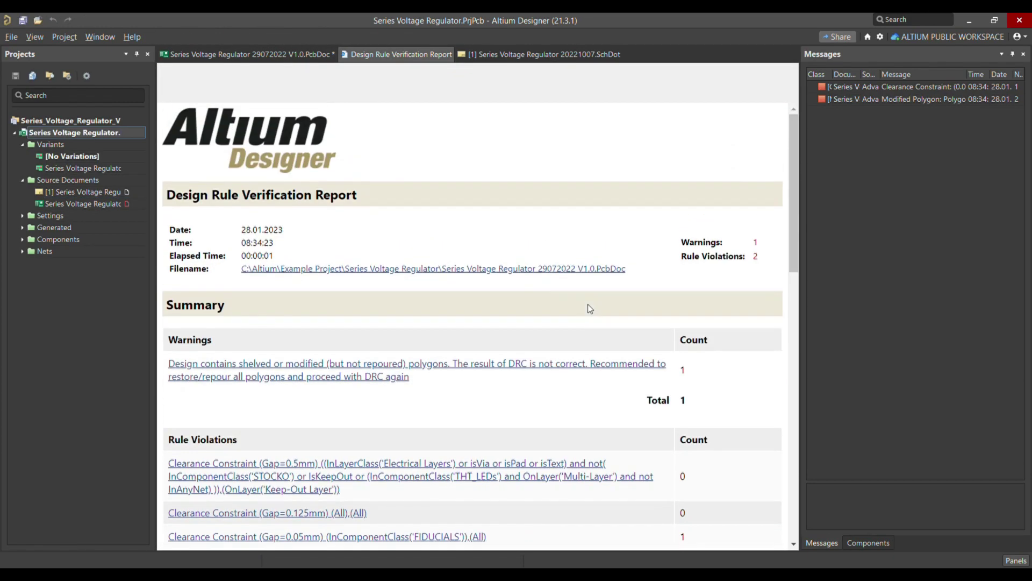
Open the 0.05 mm FIDUCIALS clearance violation from the report and inspect FM1's ring against D2's pad 2.
scroll(589, 304, "down", 10)
scroll(588, 304, "down", 1)
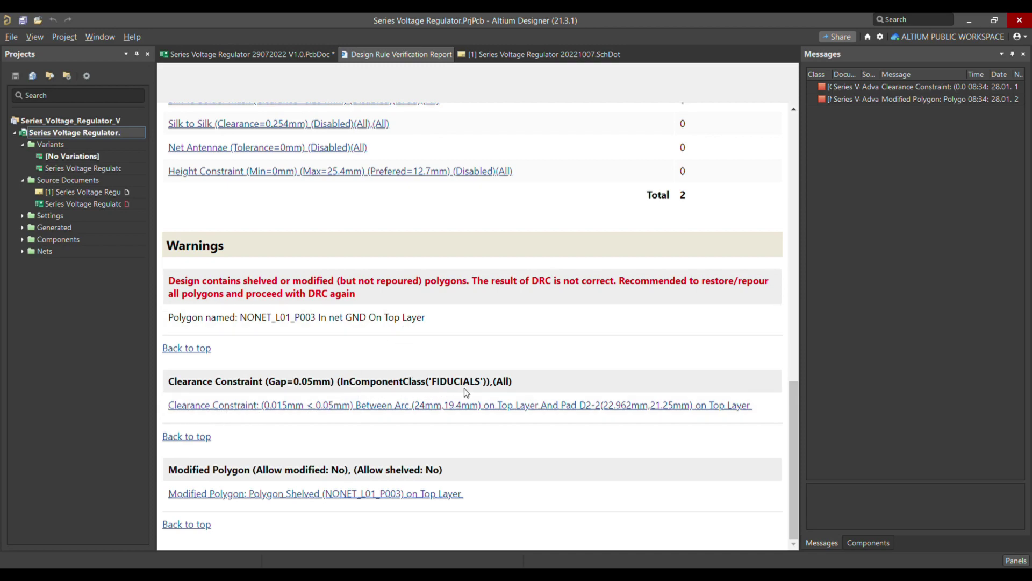
left_click(300, 405)
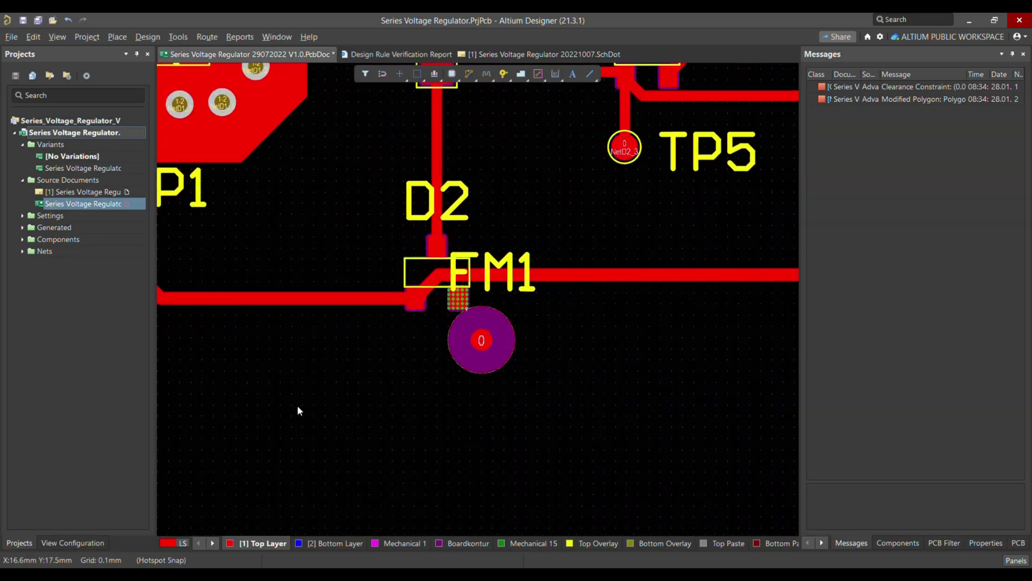
scroll(388, 315, "down", 6, "ctrl")
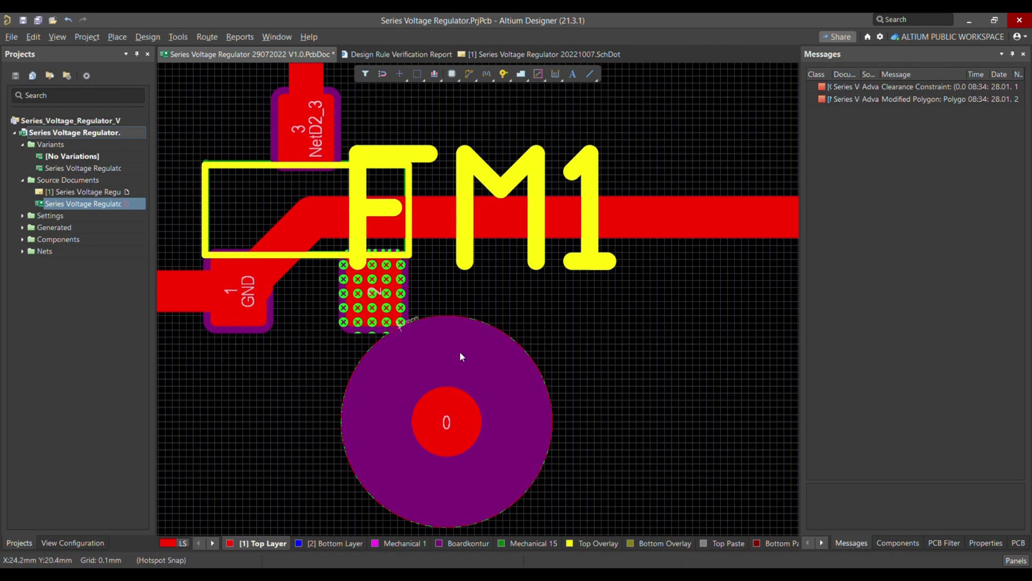
scroll(415, 311, "down", 8, "ctrl")
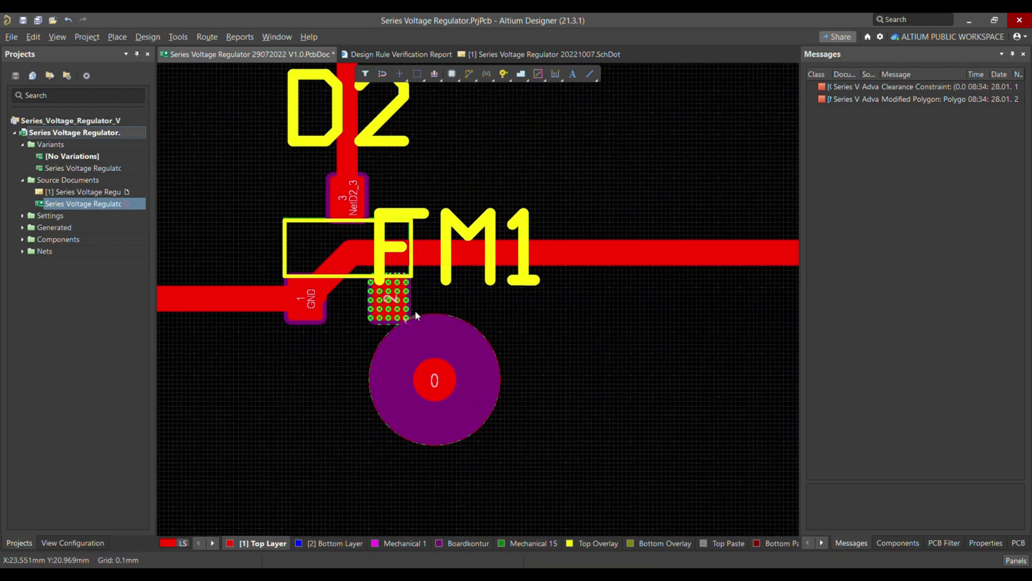
Move fiducial FM1 back to the lower board corner beside the mounting hole.
scroll(418, 312, "down", 4, "ctrl")
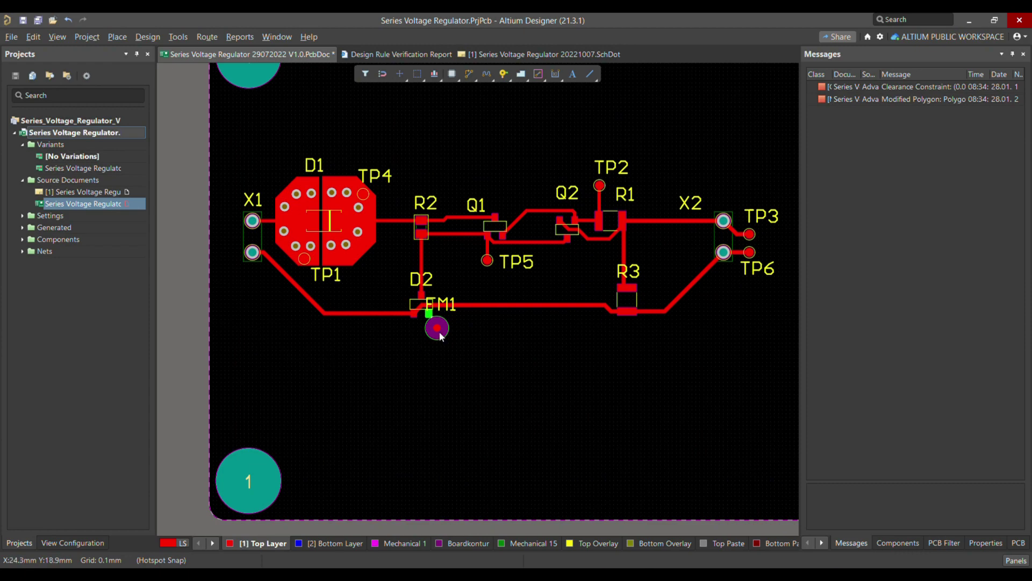
left_click_drag(439, 336, 321, 465)
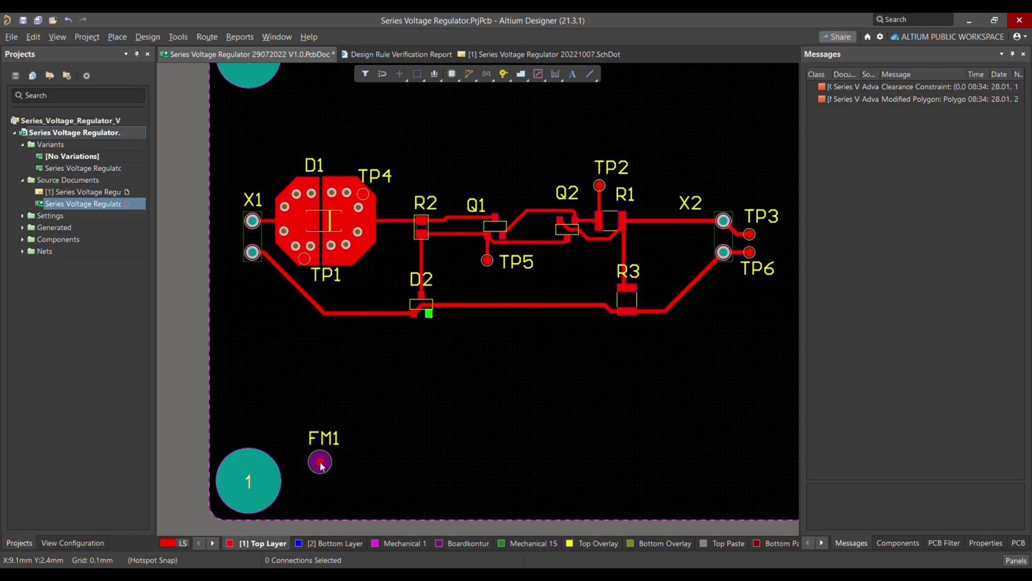
scroll(321, 466, "down", 1, "ctrl")
scroll(261, 349, "up", 3, "ctrl")
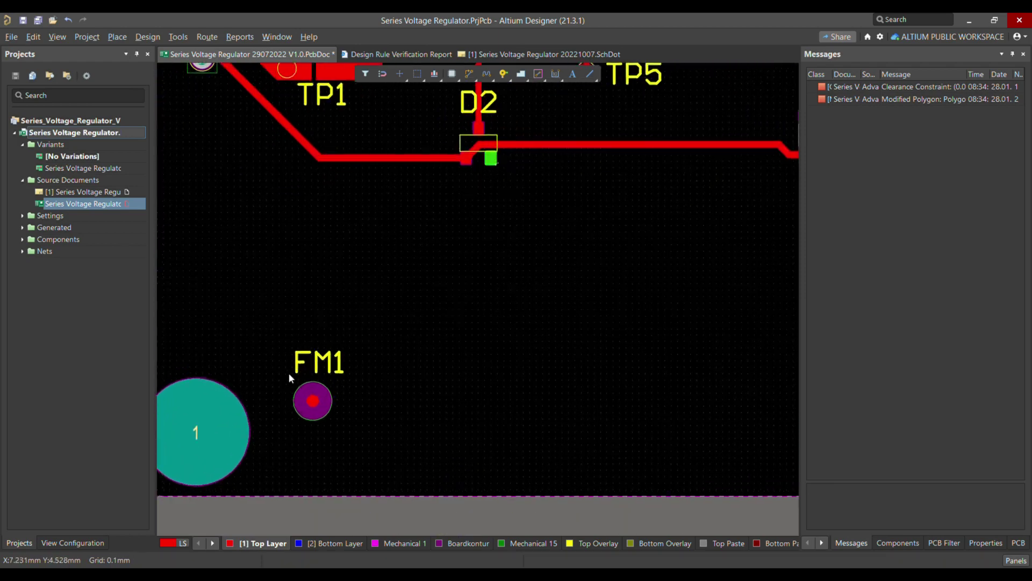
left_click_drag(315, 399, 294, 419)
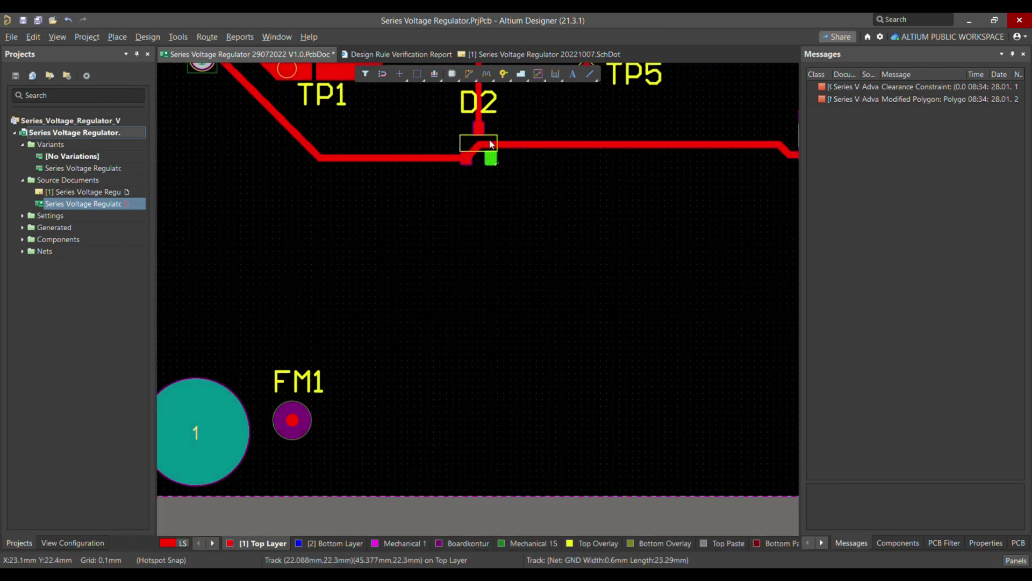
Rerun the design rule check with FM1 back in its corner and review the report's clearance results, warnings and remaining violations.
scroll(408, 387, "down", 1, "ctrl")
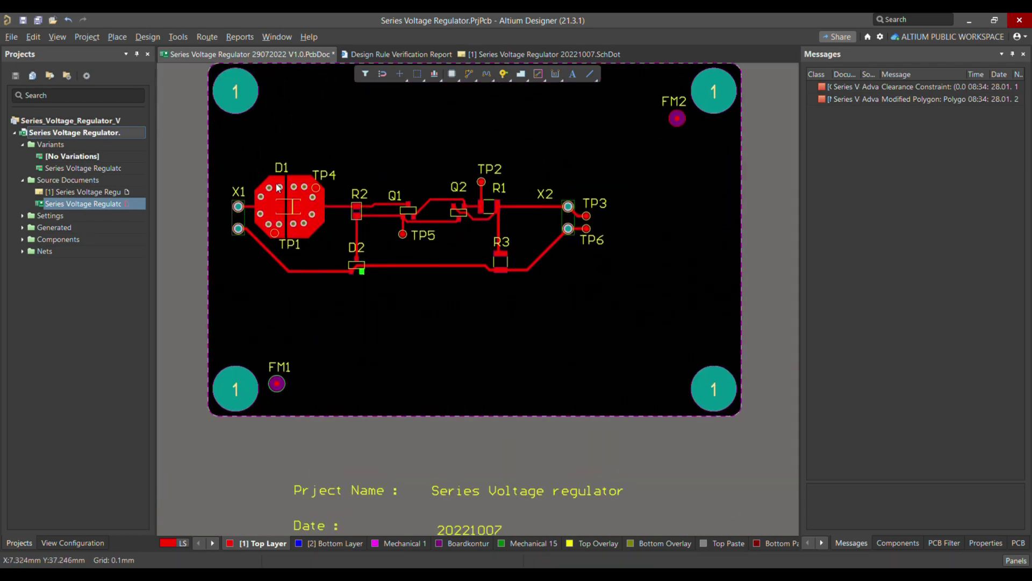
left_click(171, 36)
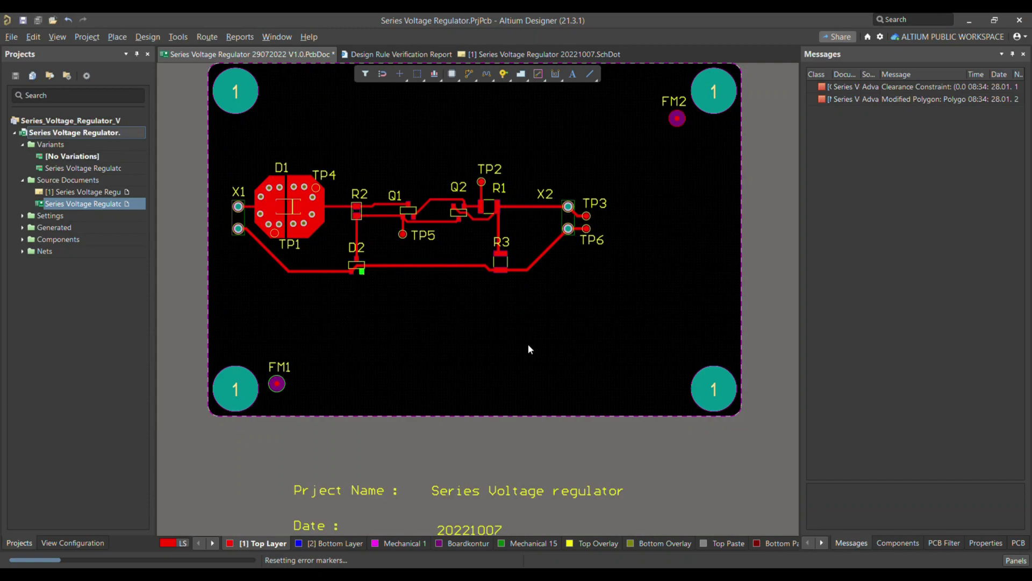
scroll(529, 346, "up", 8)
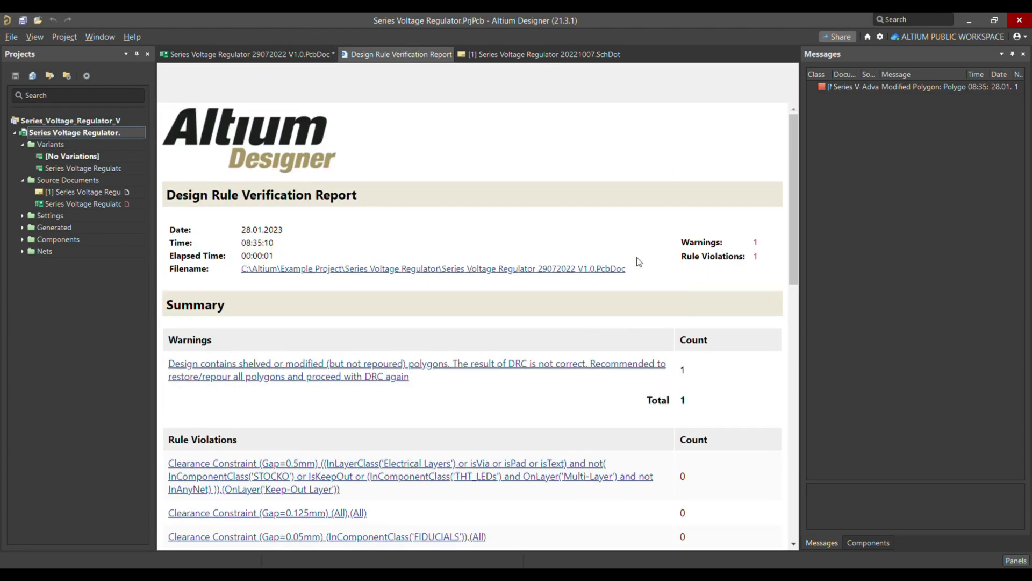
scroll(632, 262, "down", 8)
scroll(631, 262, "down", 4)
scroll(632, 260, "up", 11)
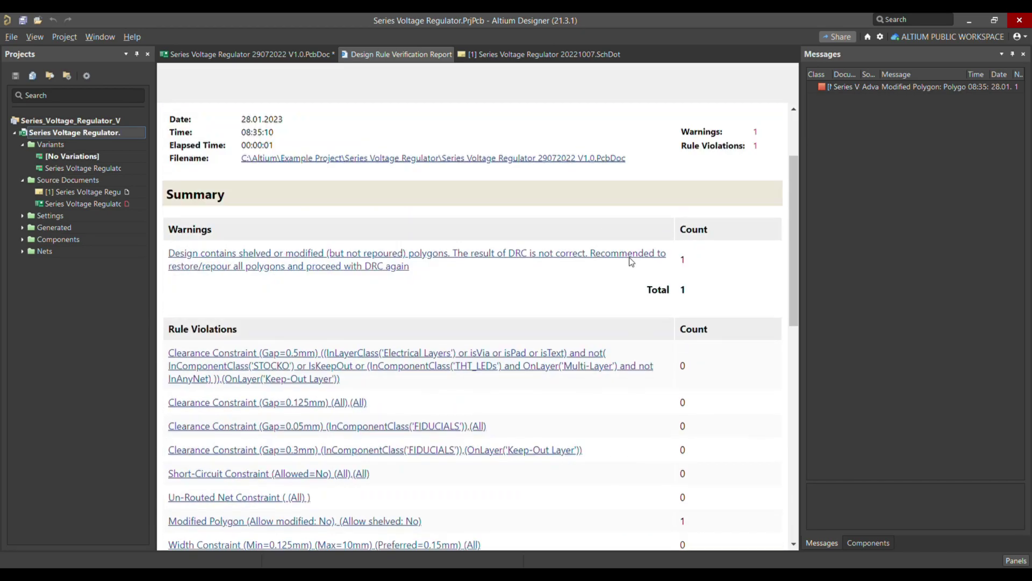
scroll(729, 285, "down", 8)
scroll(728, 285, "down", 3)
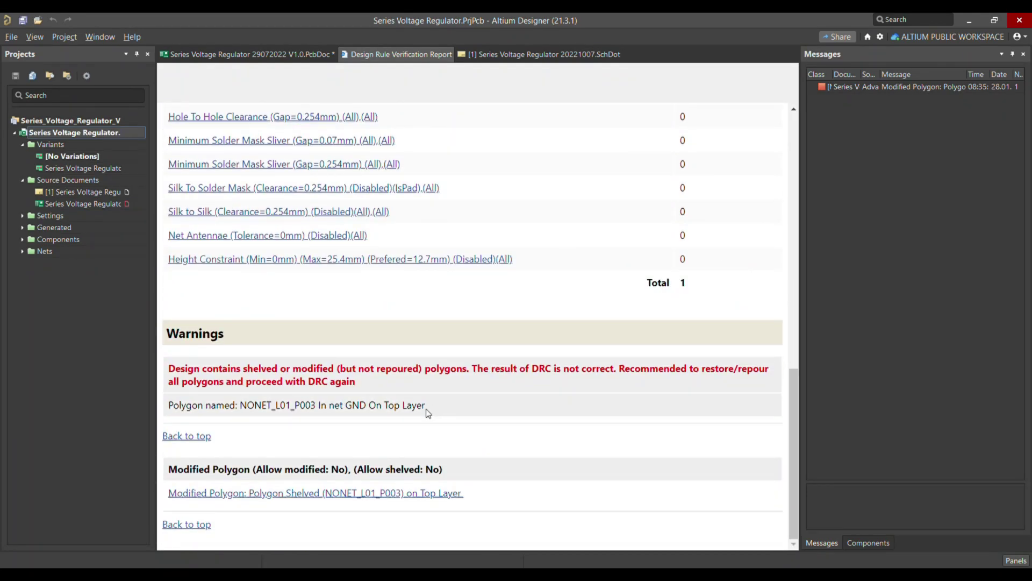
Restore the shelved GND polygon on the Top Layer, rerun the design rule check and review the new report.
left_click(305, 53)
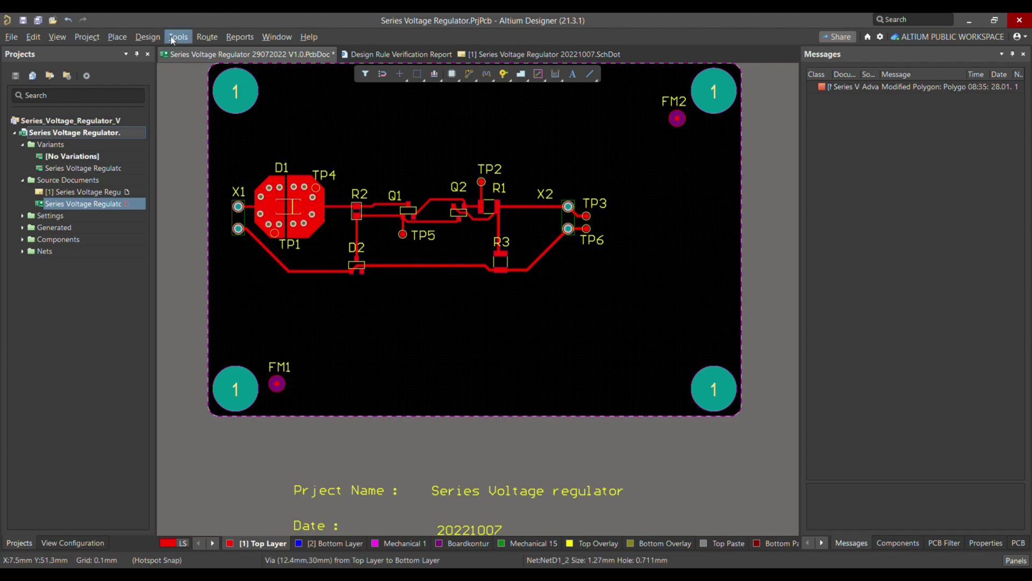
left_click(421, 169)
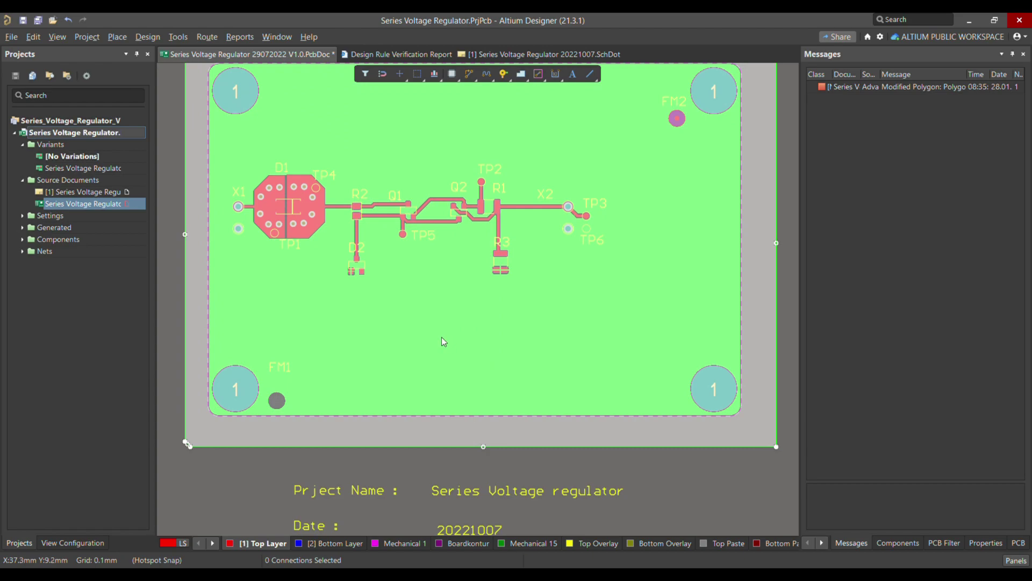
left_click(612, 353)
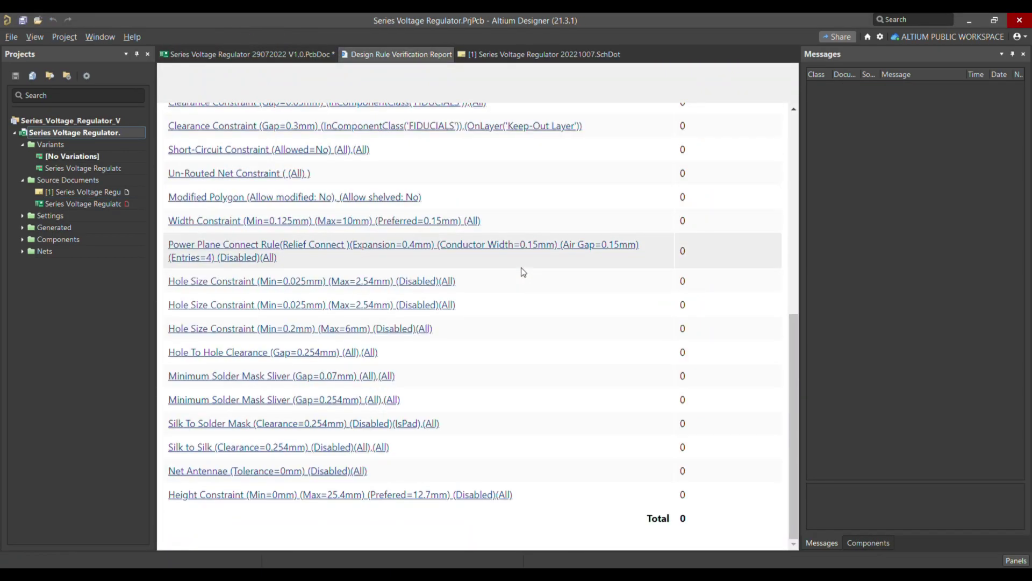
scroll(604, 251, "up", 10)
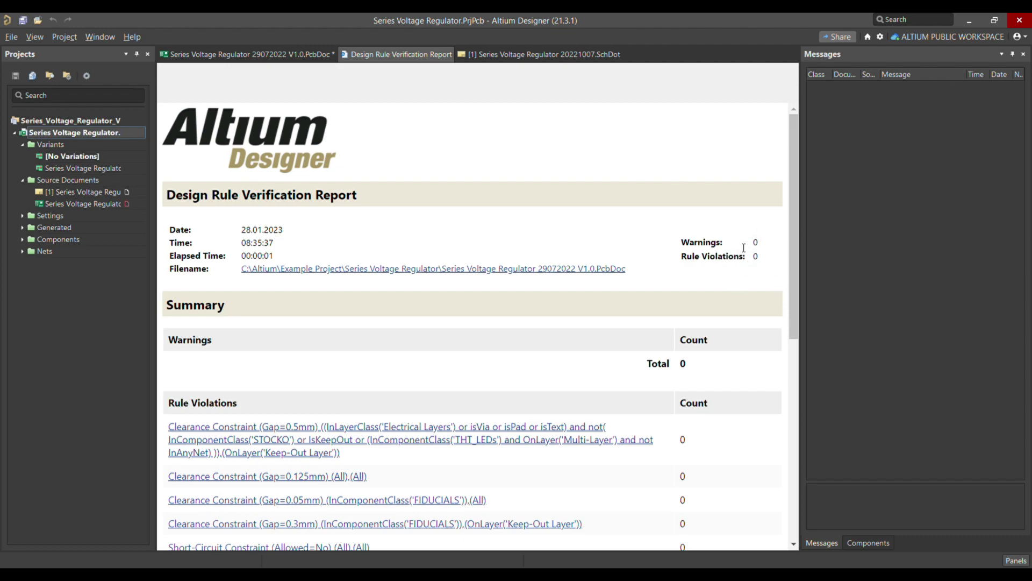
Return to the PCB document, save it and inspect the restored copper pour around FM1 and FM2.
left_click(278, 53)
scroll(490, 314, "down", 2, "ctrl")
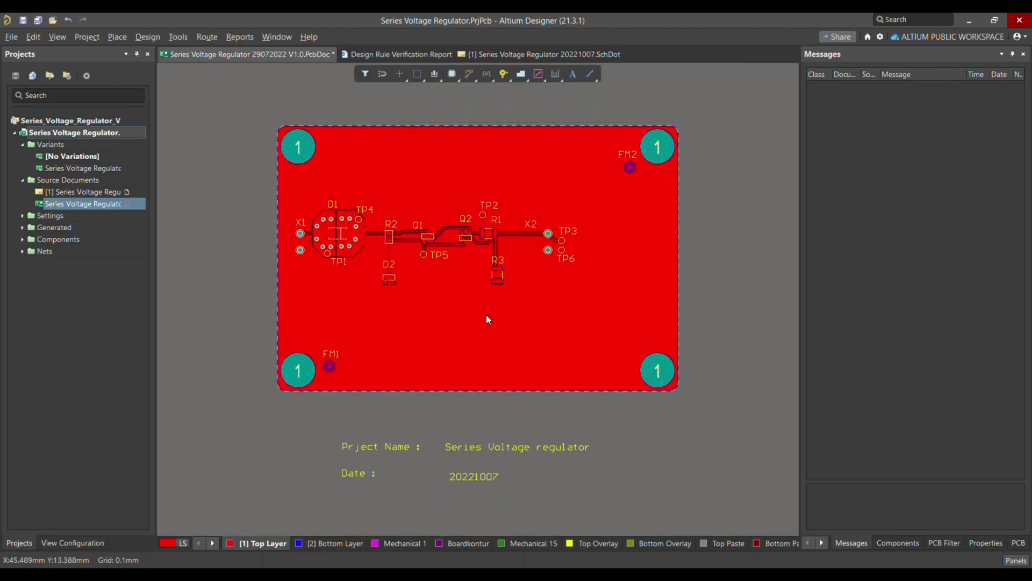
scroll(379, 302, "up", 2, "ctrl")
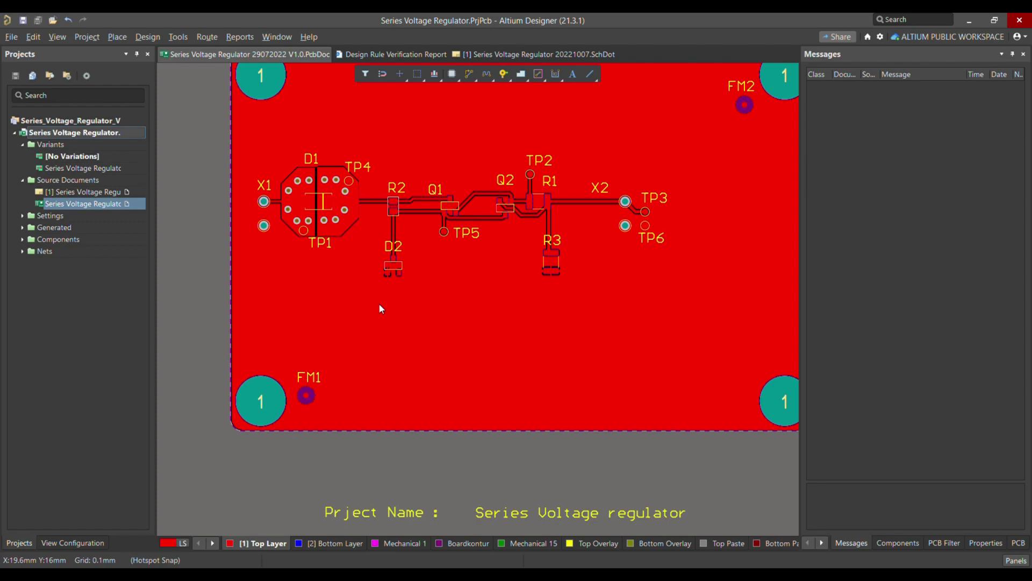
scroll(380, 307, "down", 1, "ctrl")
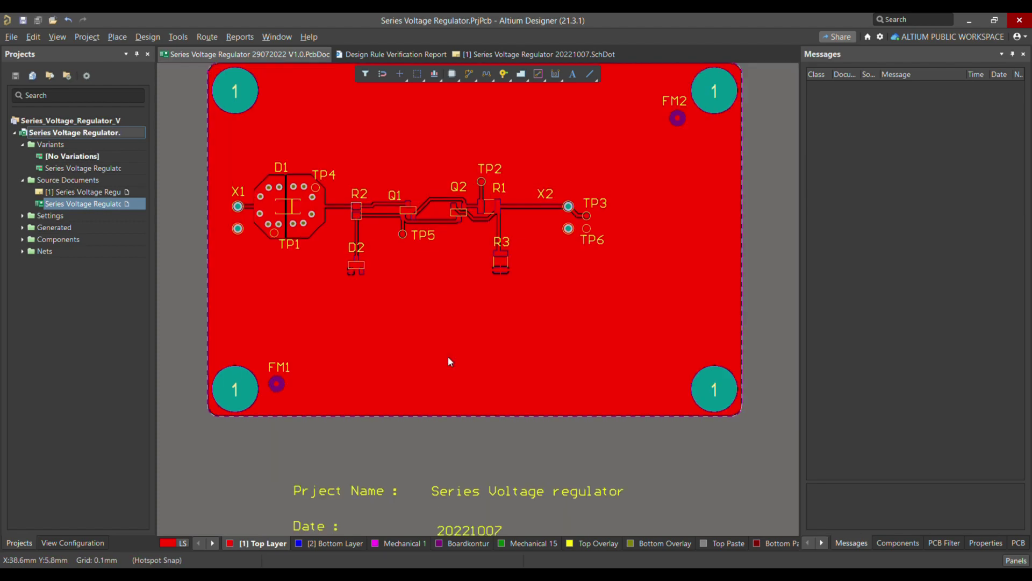